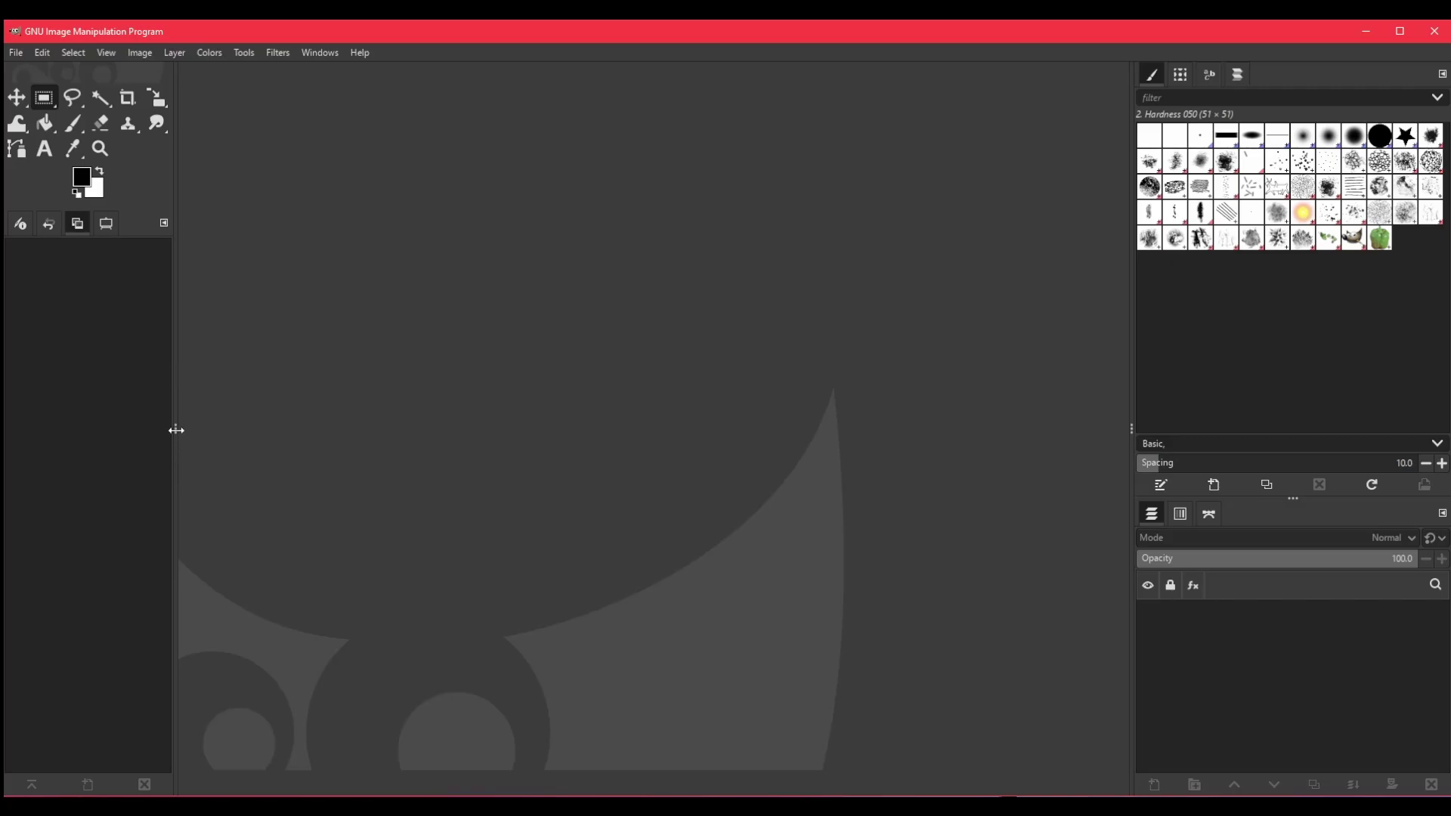
- Widen the toolbox slightly and move the Device Status dialog from it into a new dock group above the brushes
mouse_move(176, 430)
mouse_down()
mouse_move(88, 427)
mouse_move(185, 435)
mouse_up()
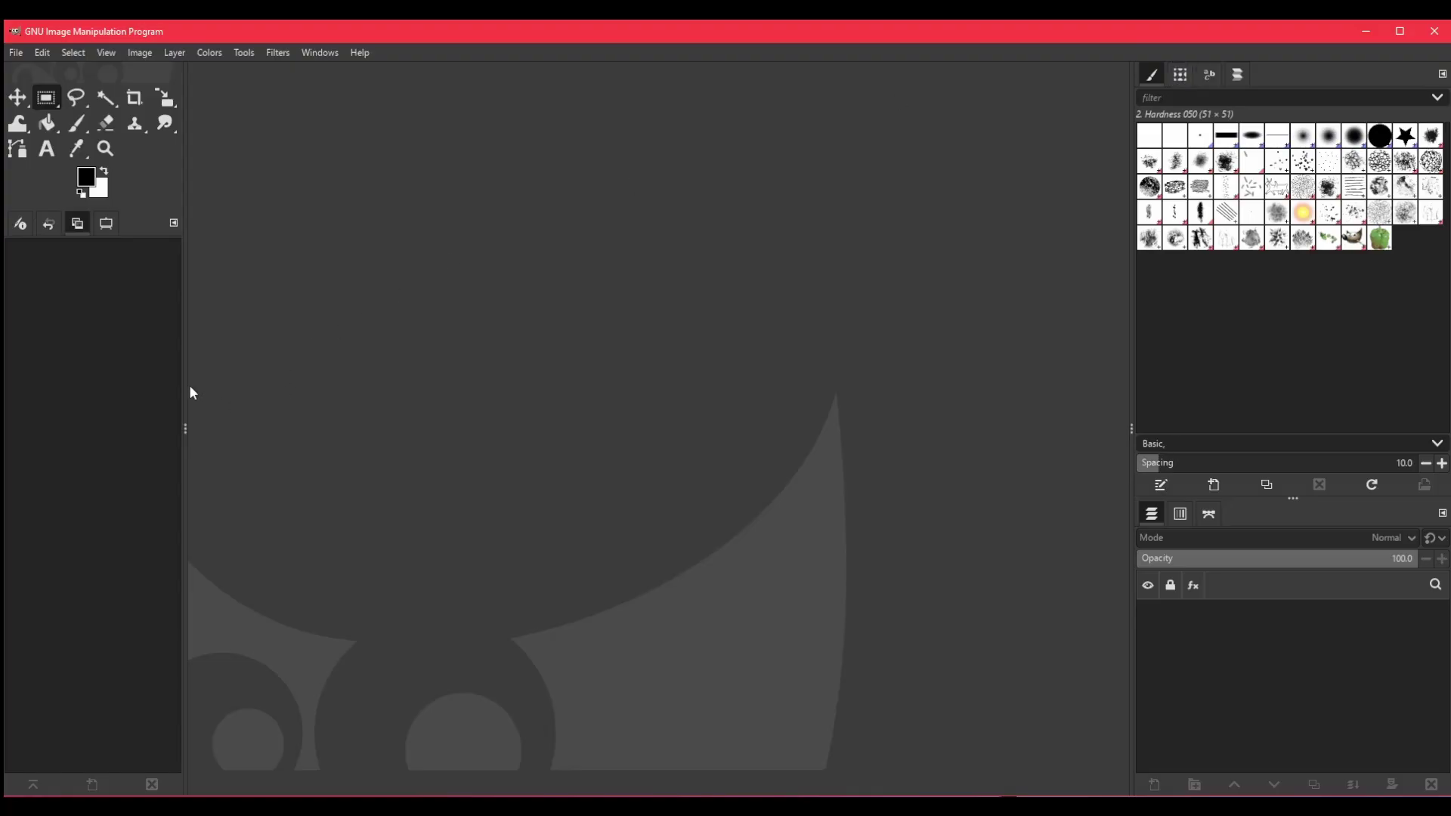
click(21, 227)
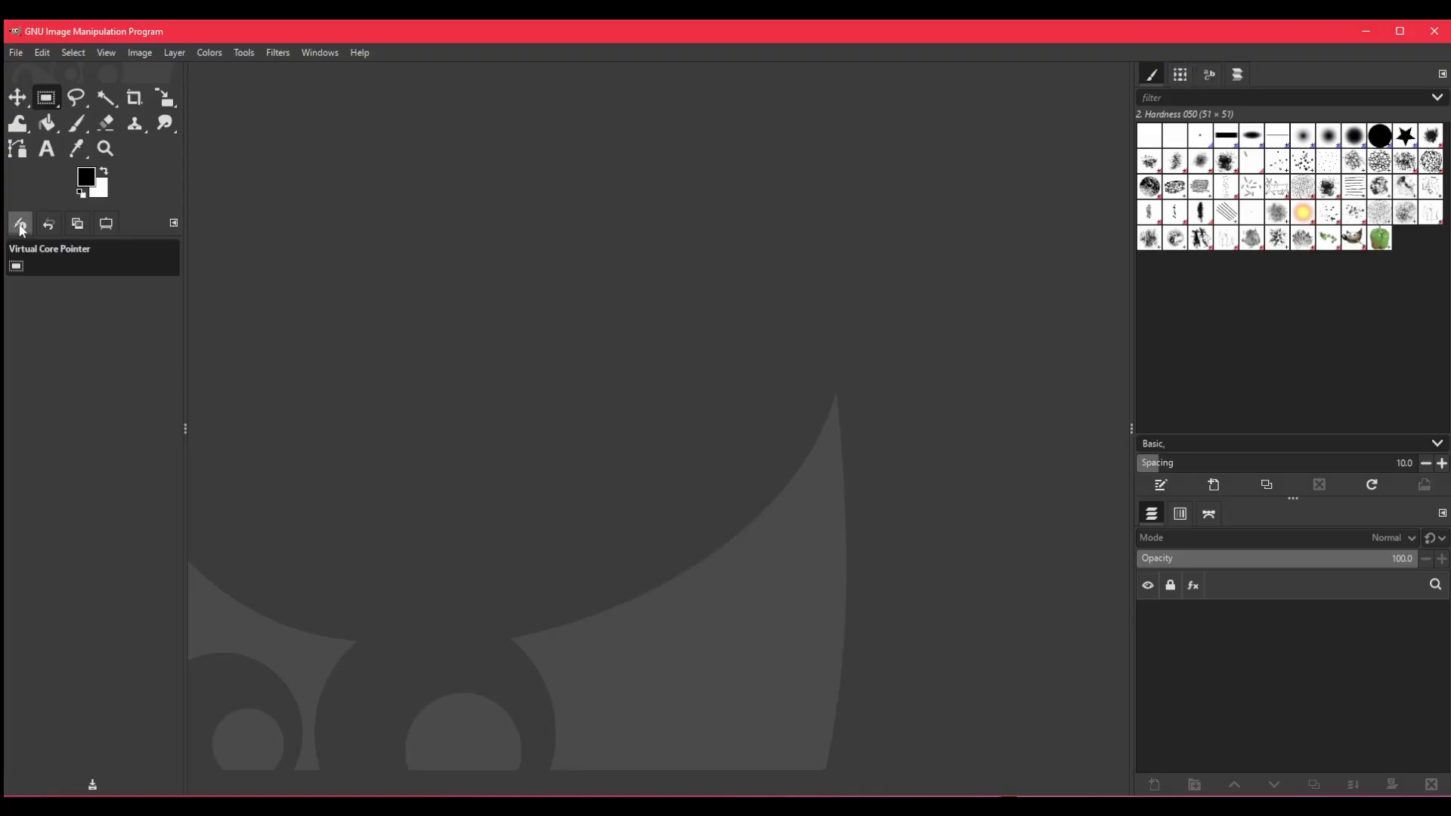
drag(22, 230, 1030, 142)
drag(1202, 34, 1217, 64)
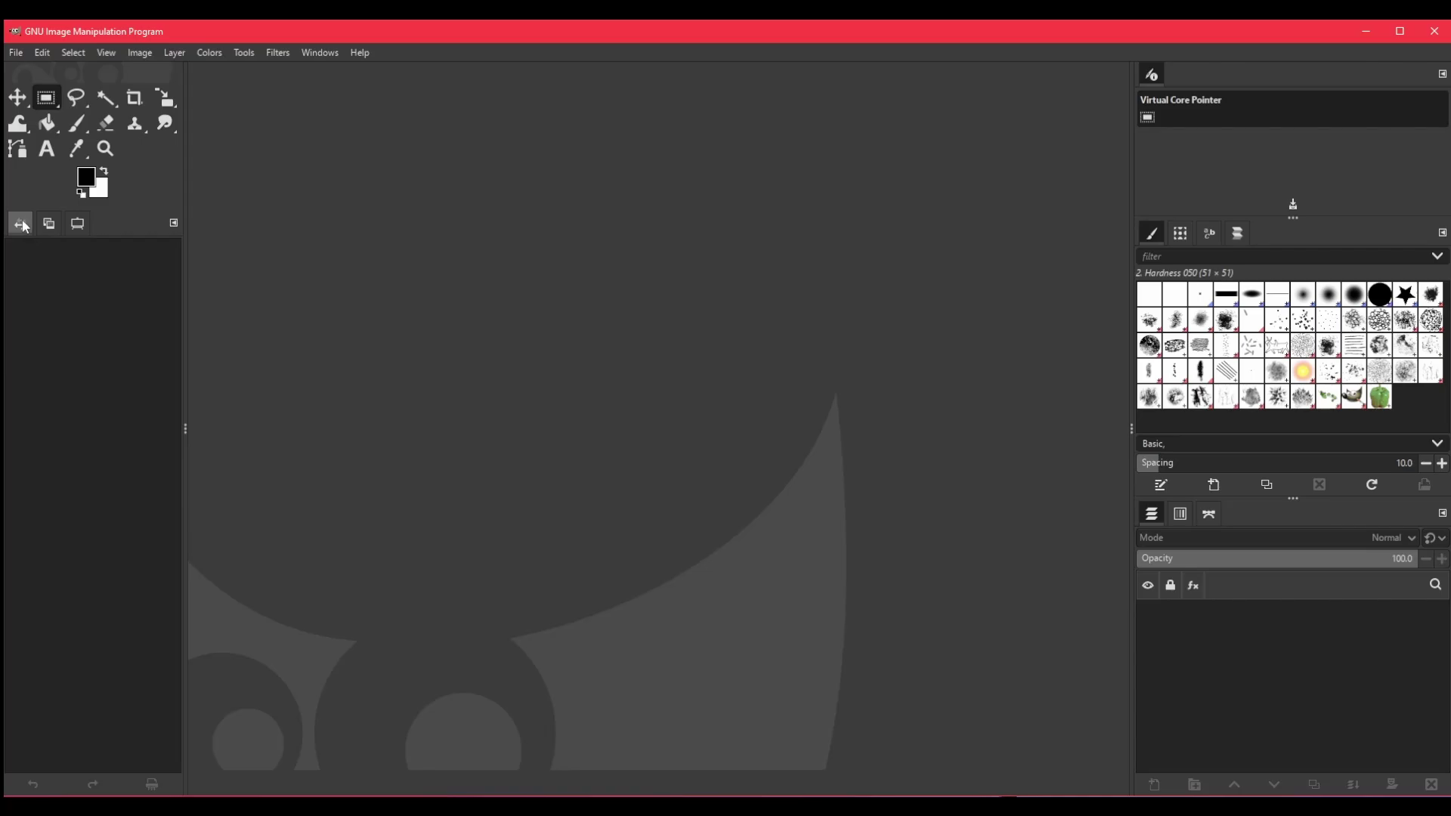
- Move the Undo History and Images dialogs from the toolbox dock into the group holding Device Status
drag(32, 231, 811, 234)
drag(1108, 83, 1188, 67)
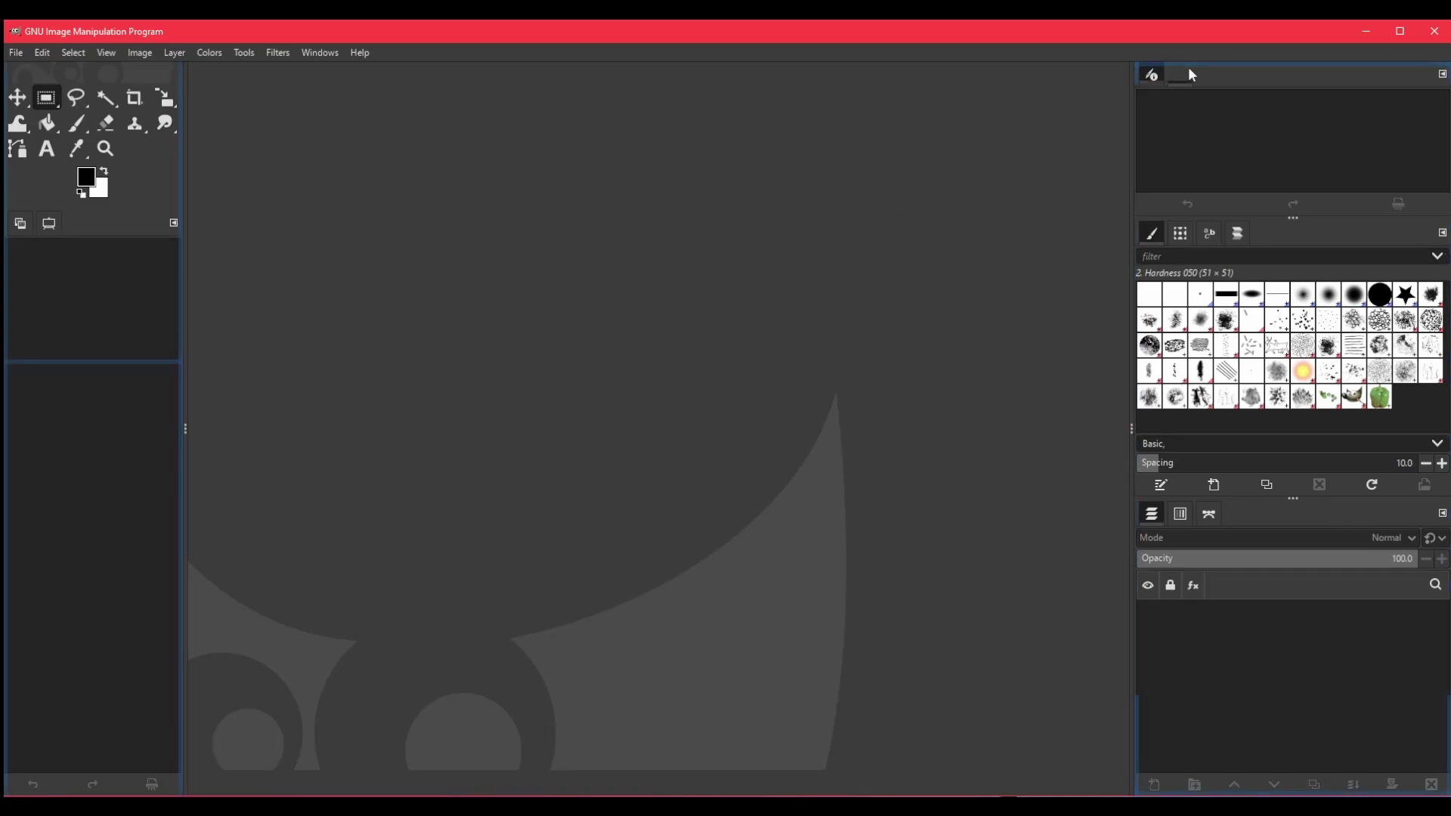
drag(20, 223, 940, 254)
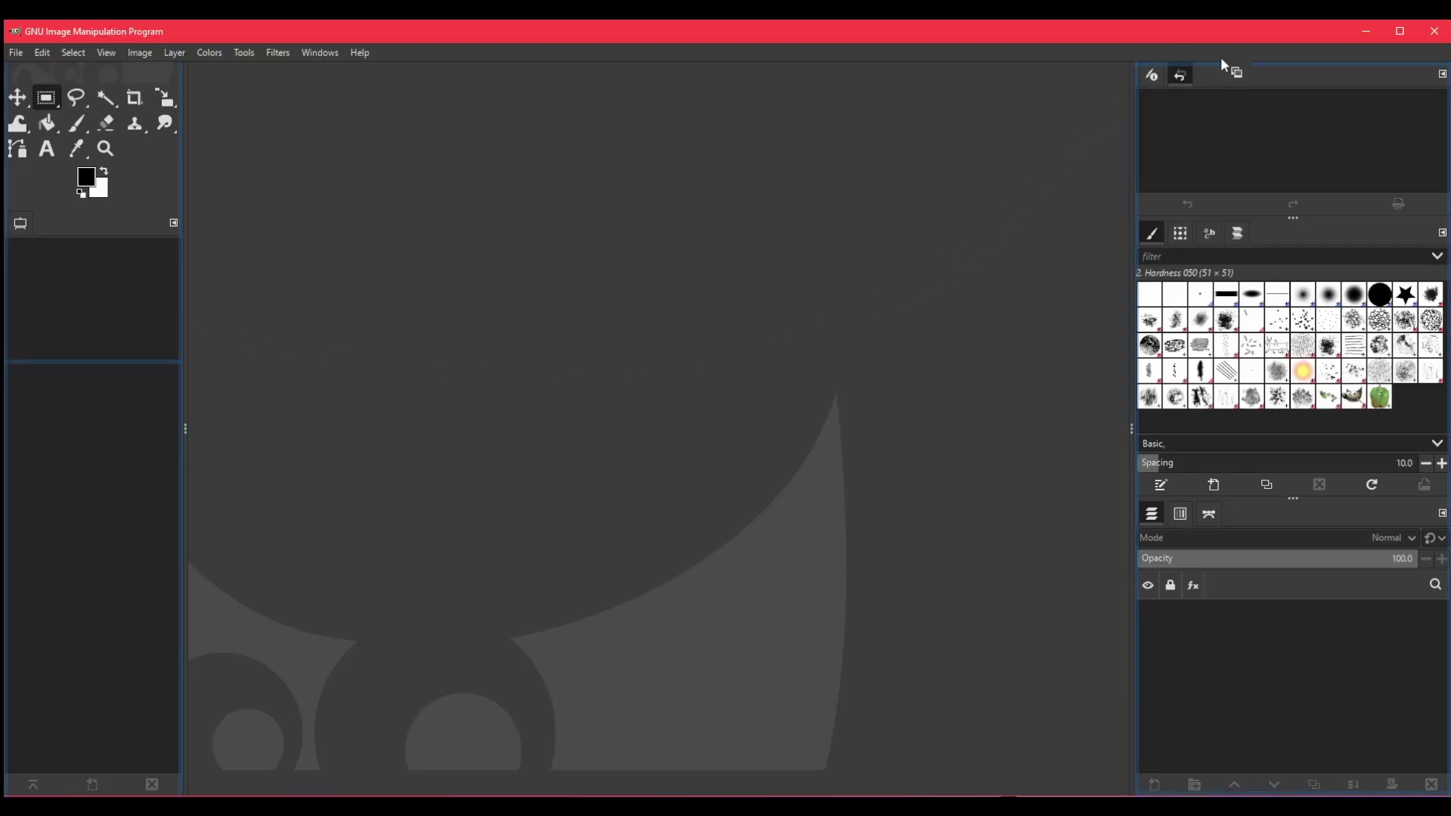
drag(1218, 62, 1207, 185)
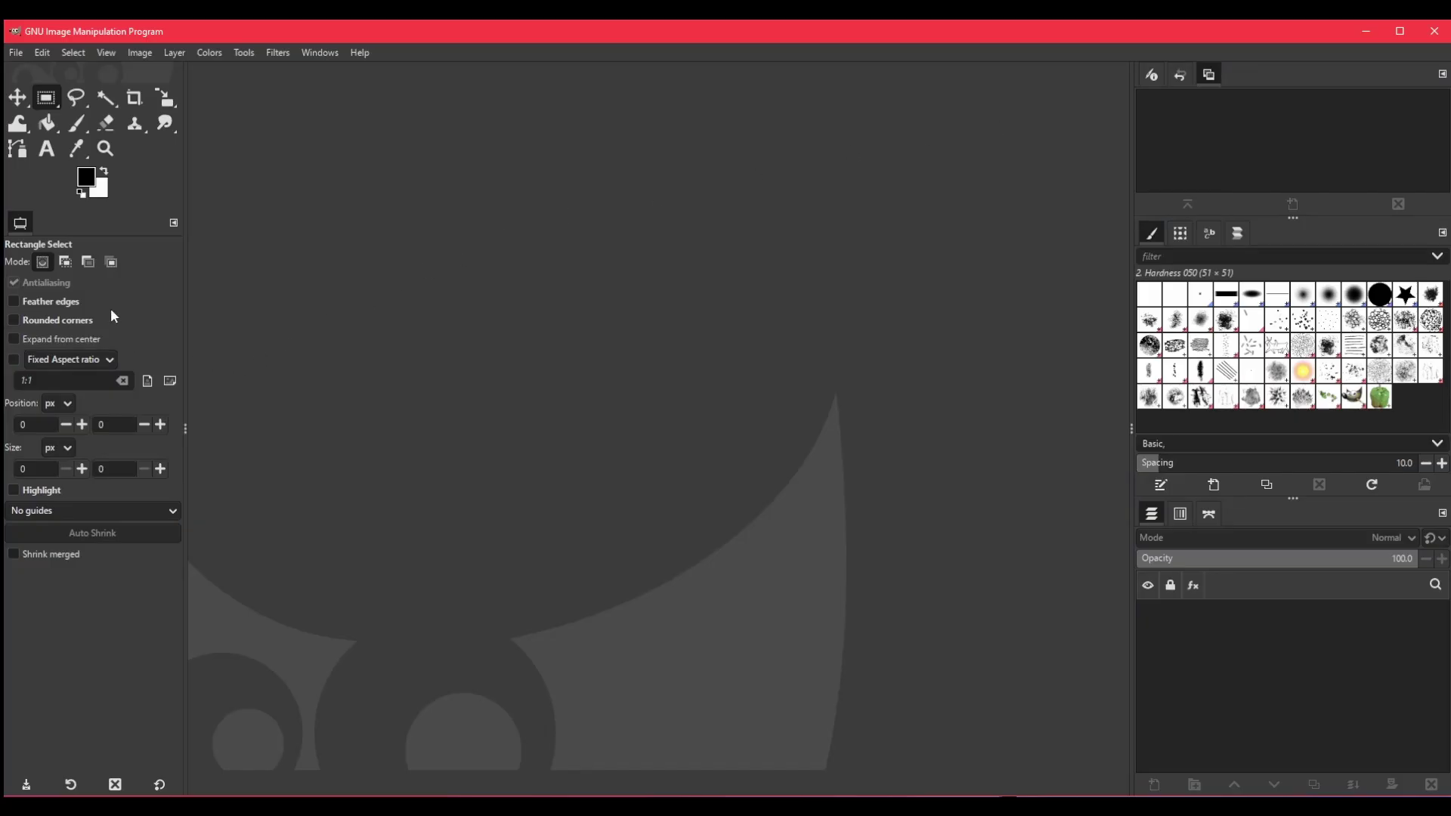
- Move the Tool Options dialog to the front of the Device Status group and narrow the toolbox to a single column
drag(23, 230, 1065, 258)
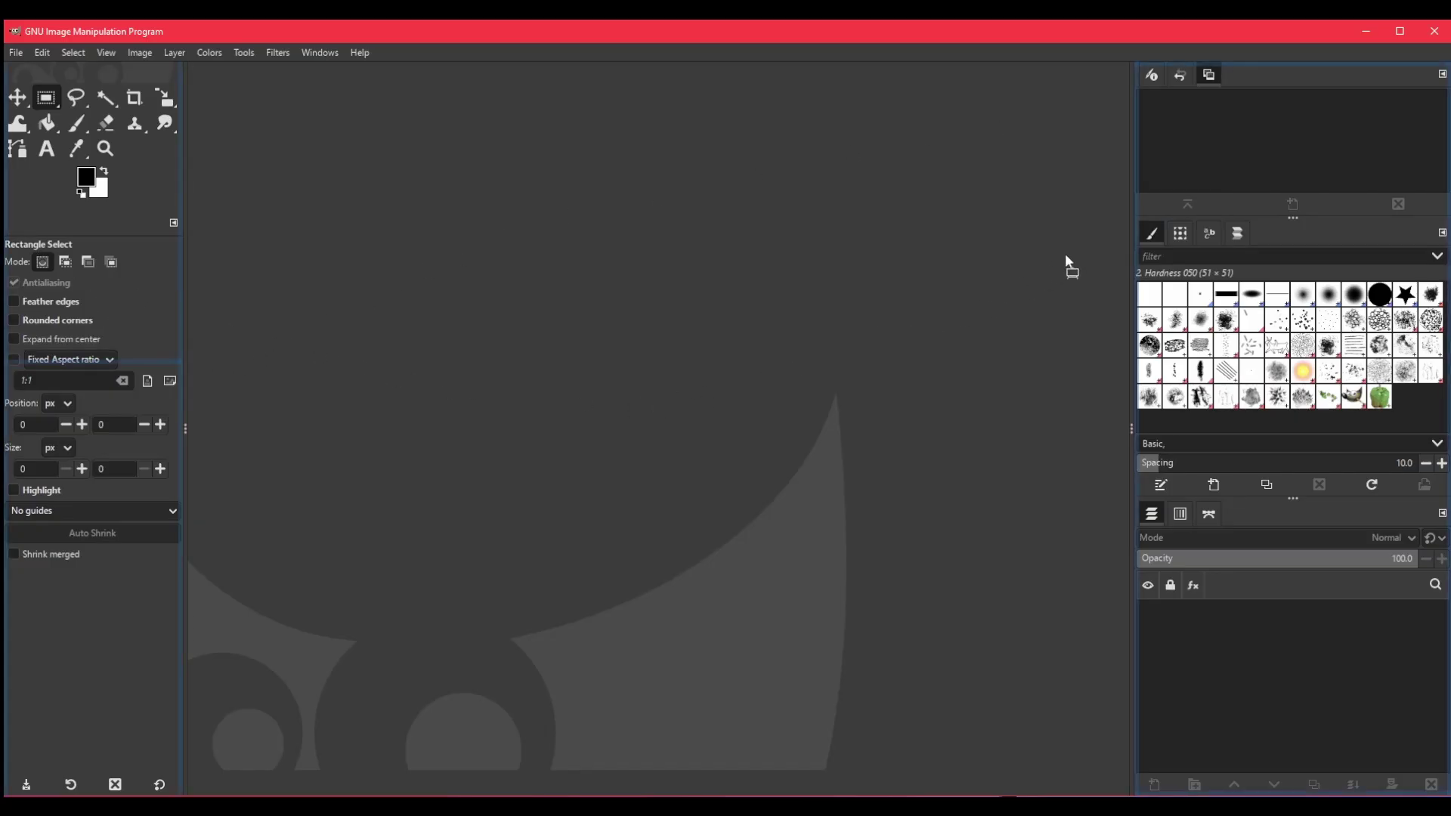
drag(1250, 74, 1215, 78)
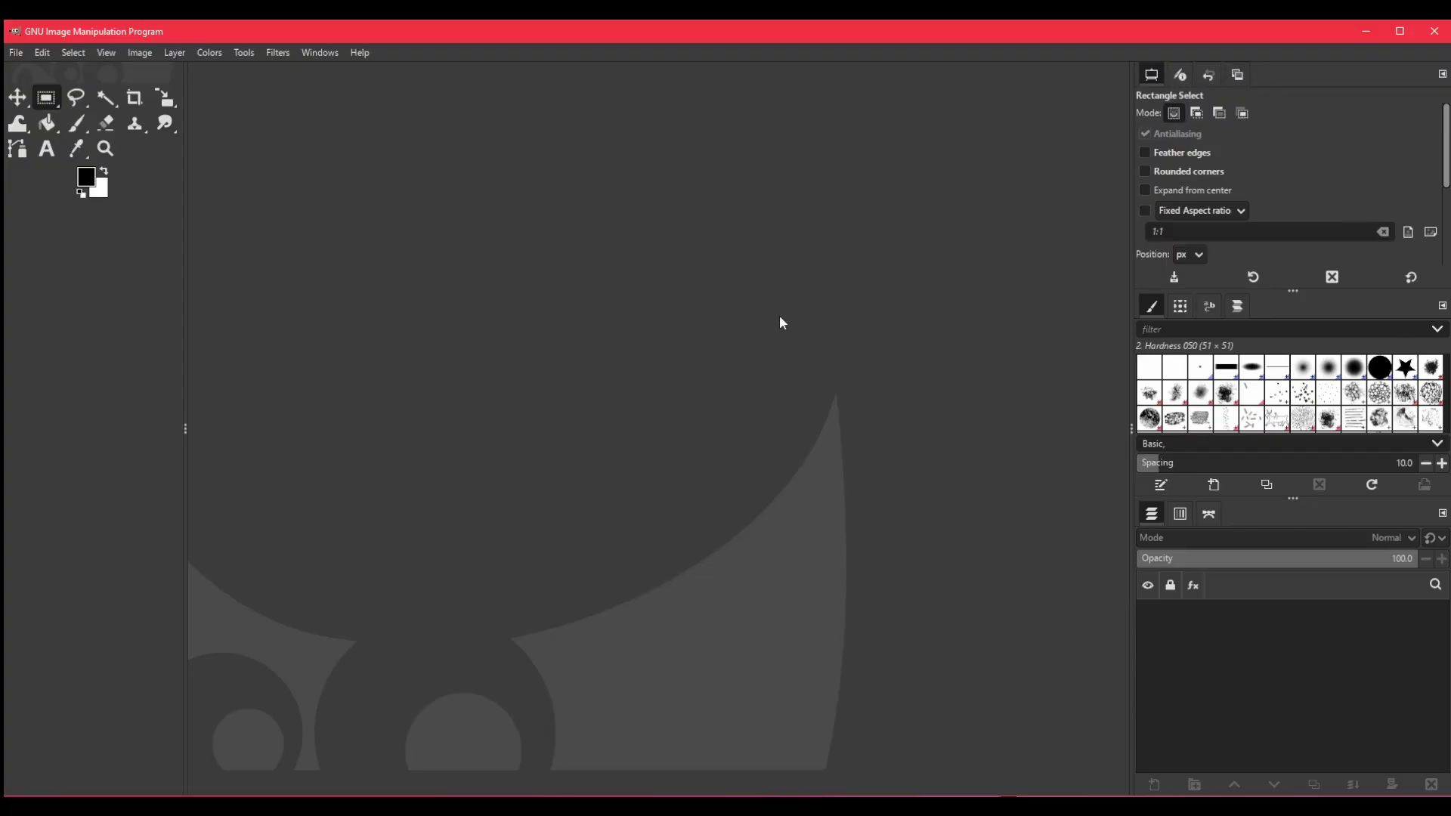
click(1182, 78)
click(1163, 77)
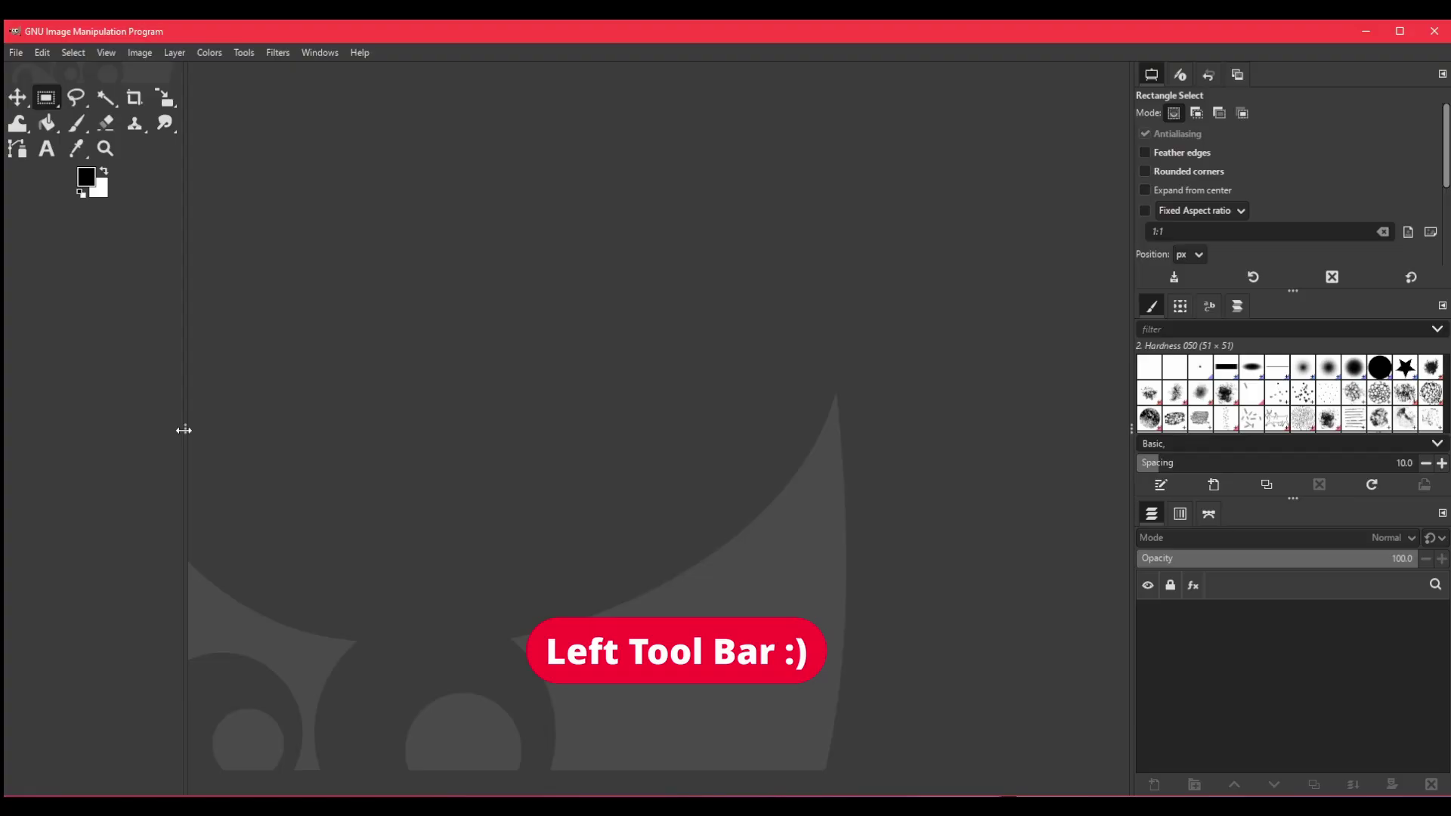
drag(183, 430, 55, 421)
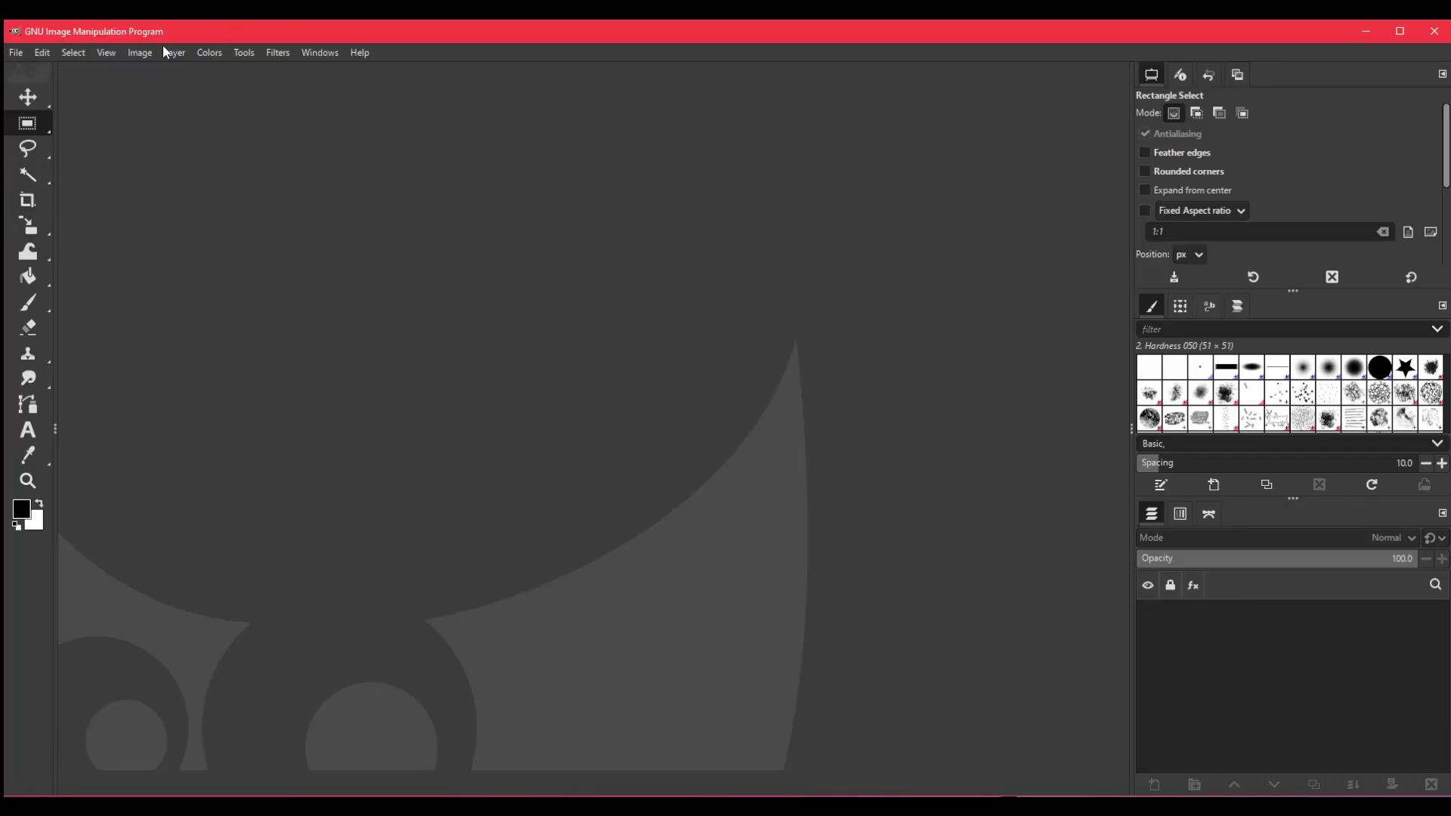
- Open the Theme settings in the preferences
click(42, 53)
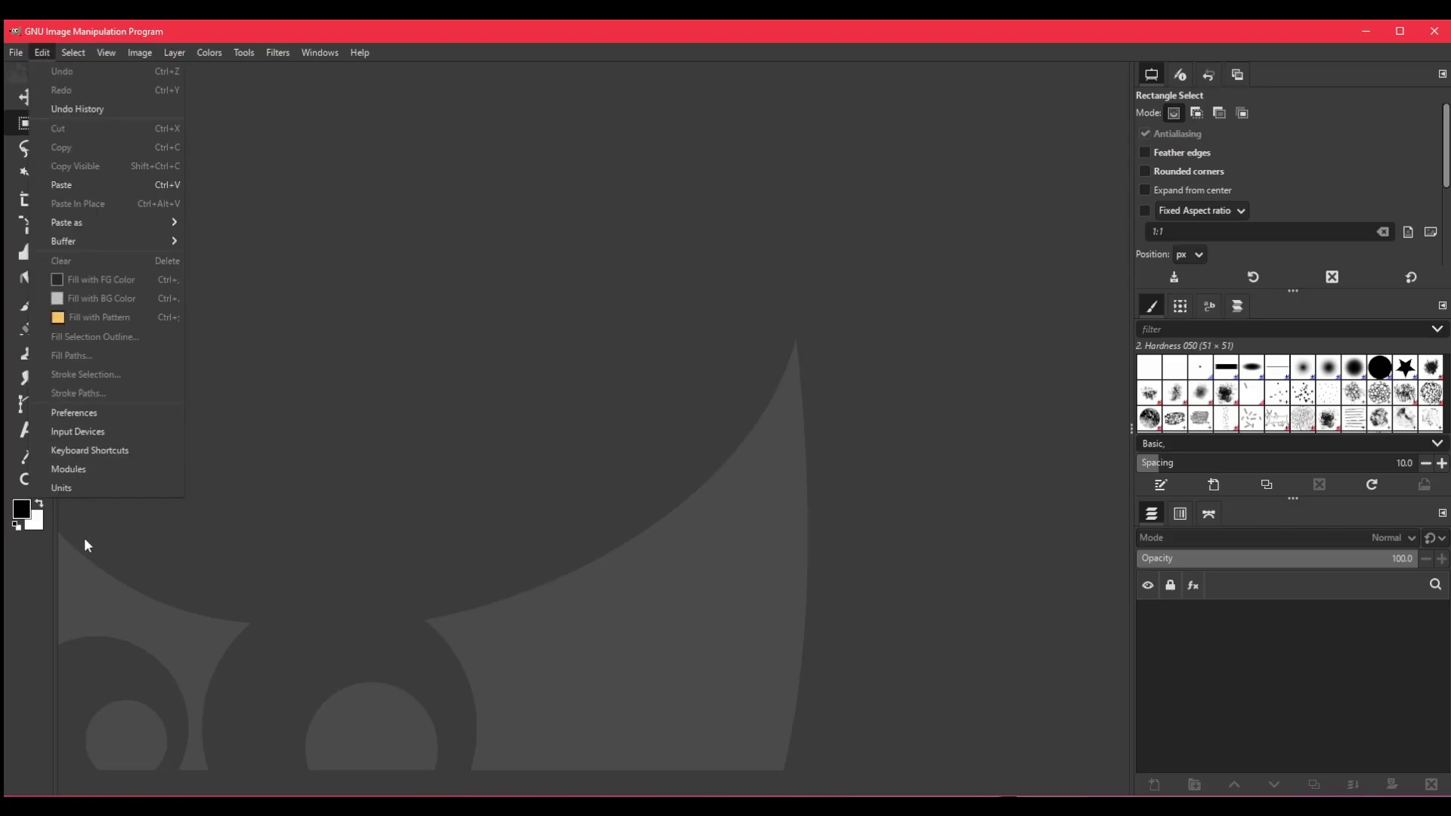
click(95, 417)
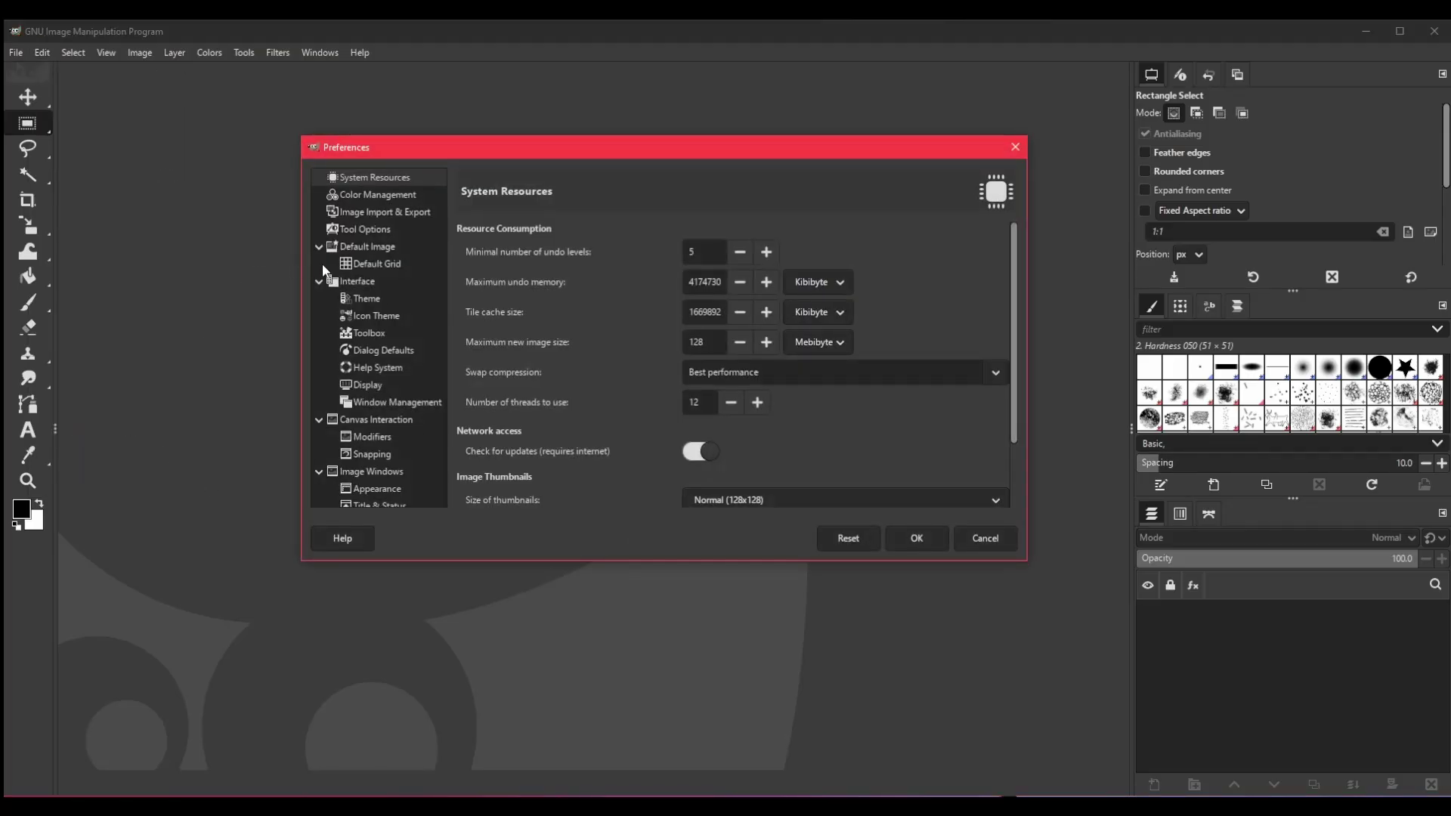
click(377, 300)
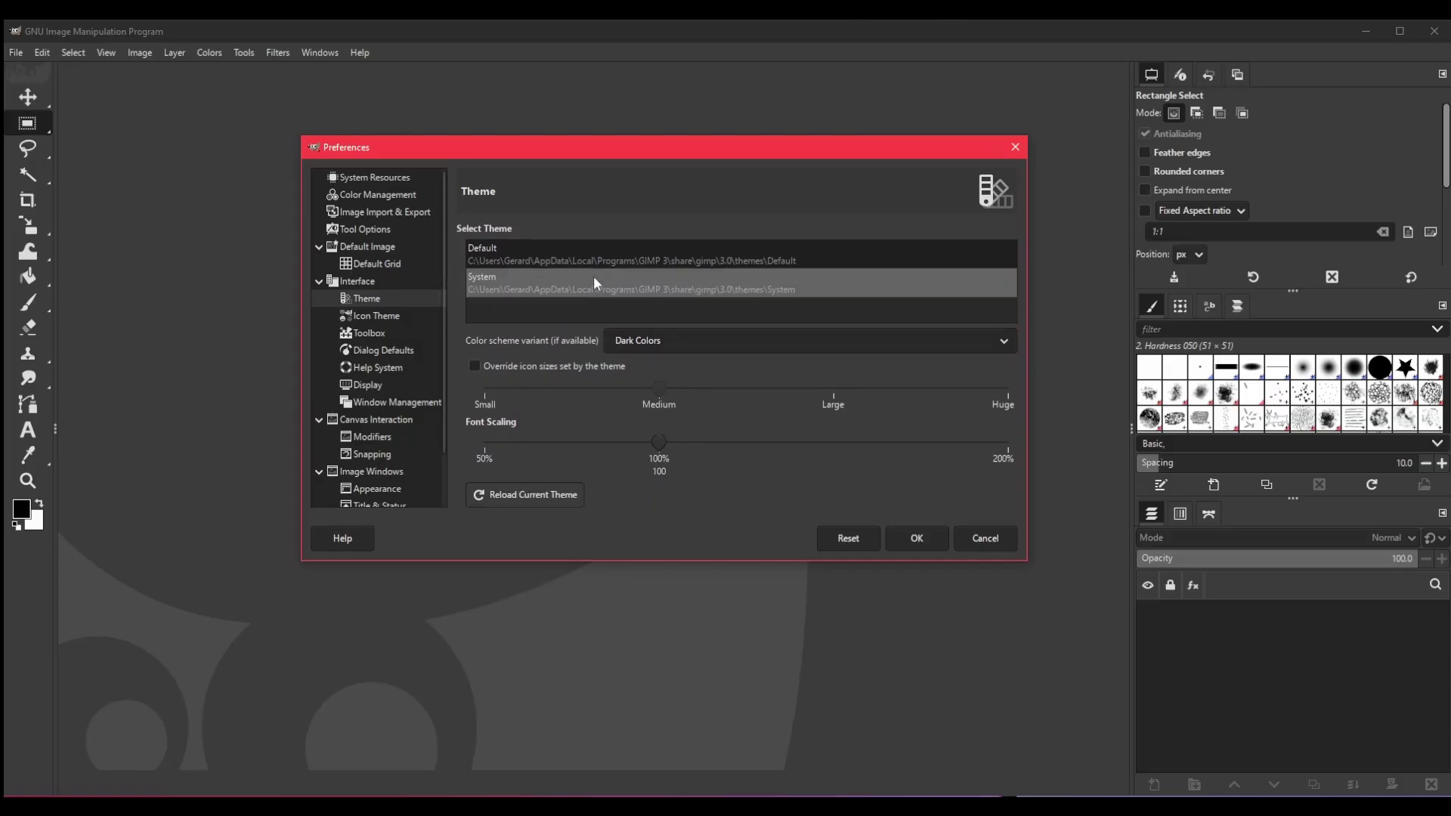
- Preview the System theme and the Light Colors variant, returning each to Default and Dark Colors
click(830, 286)
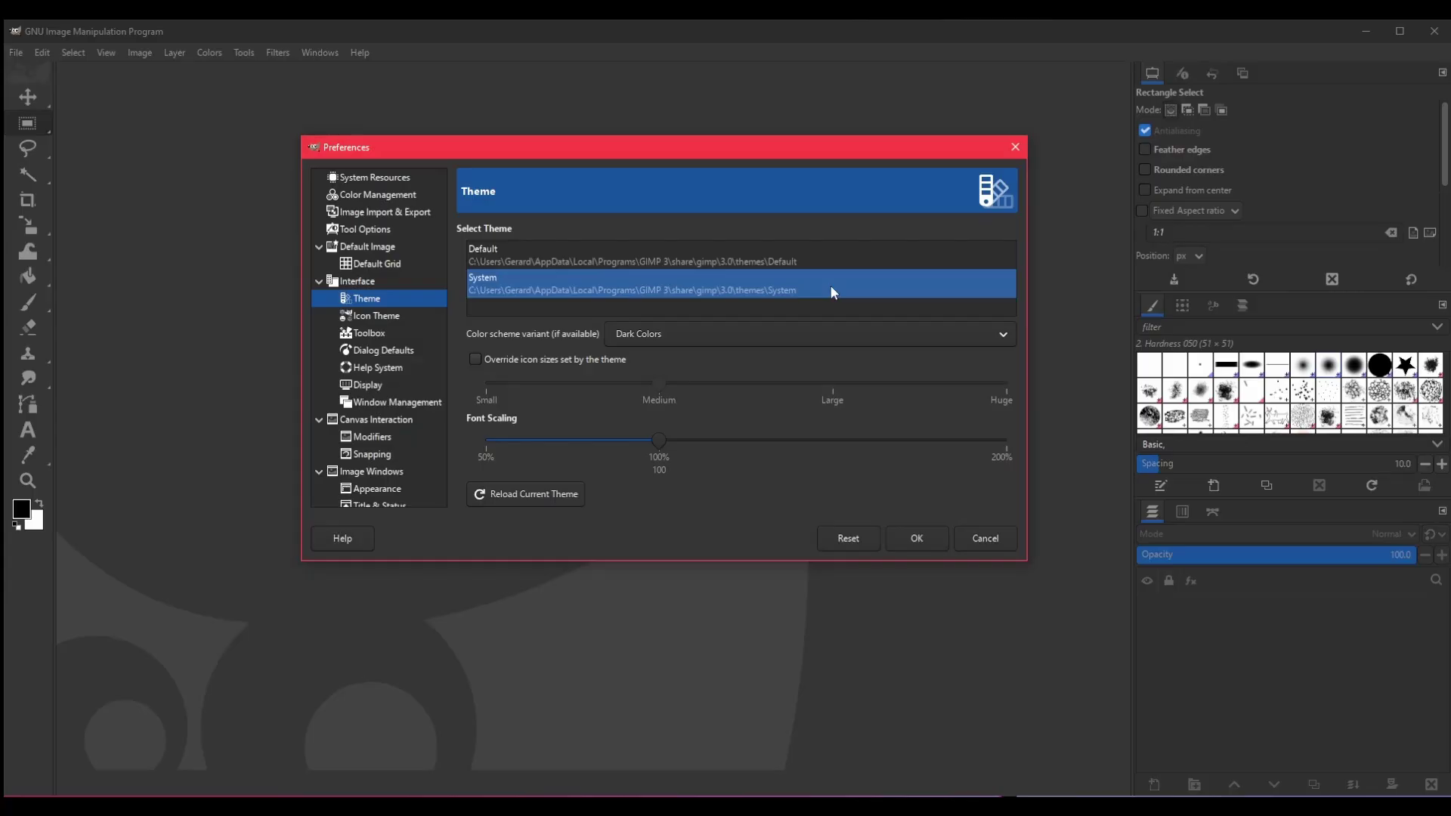
click(866, 249)
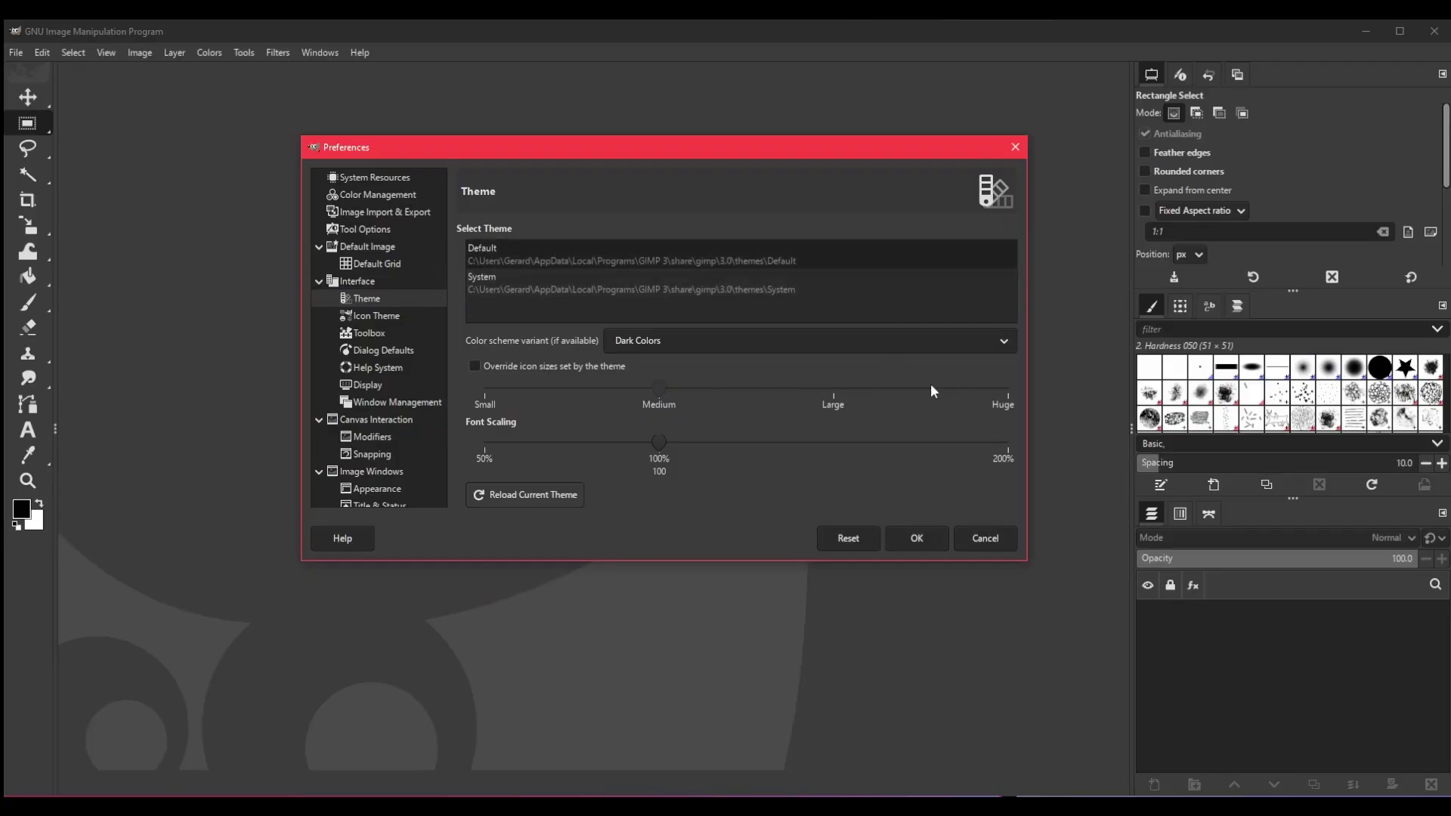
click(1001, 342)
click(856, 297)
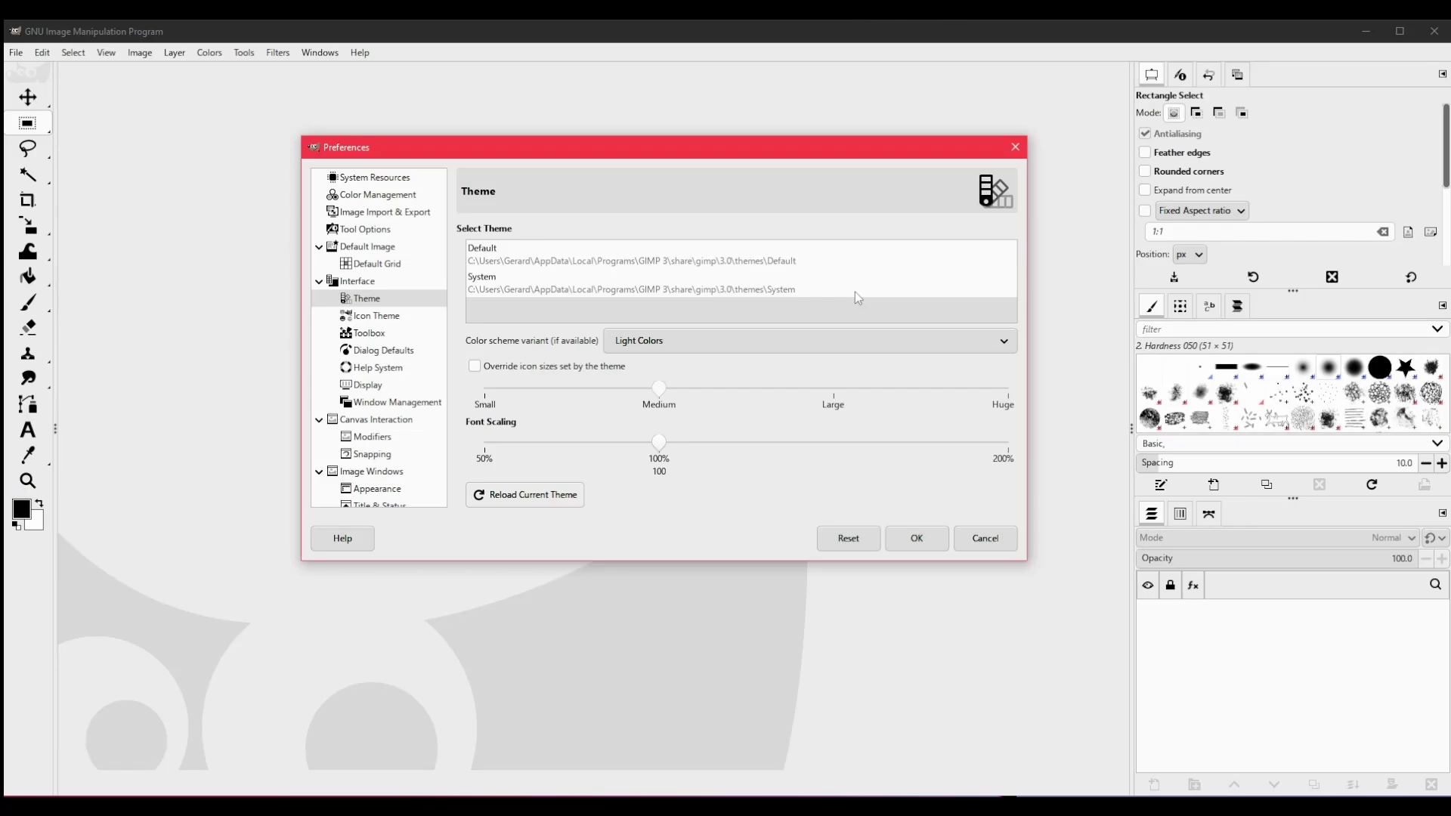
click(998, 344)
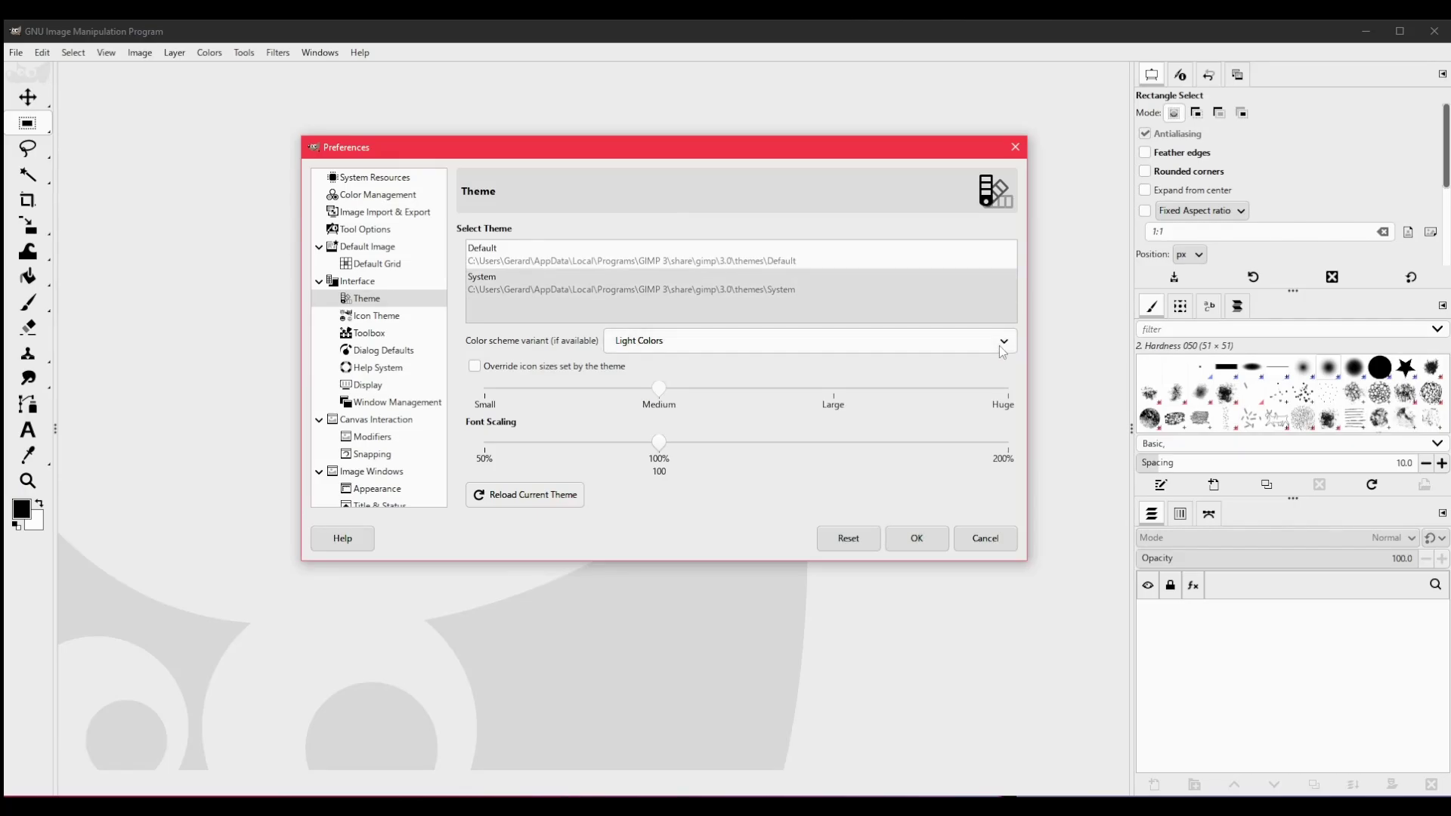
click(891, 391)
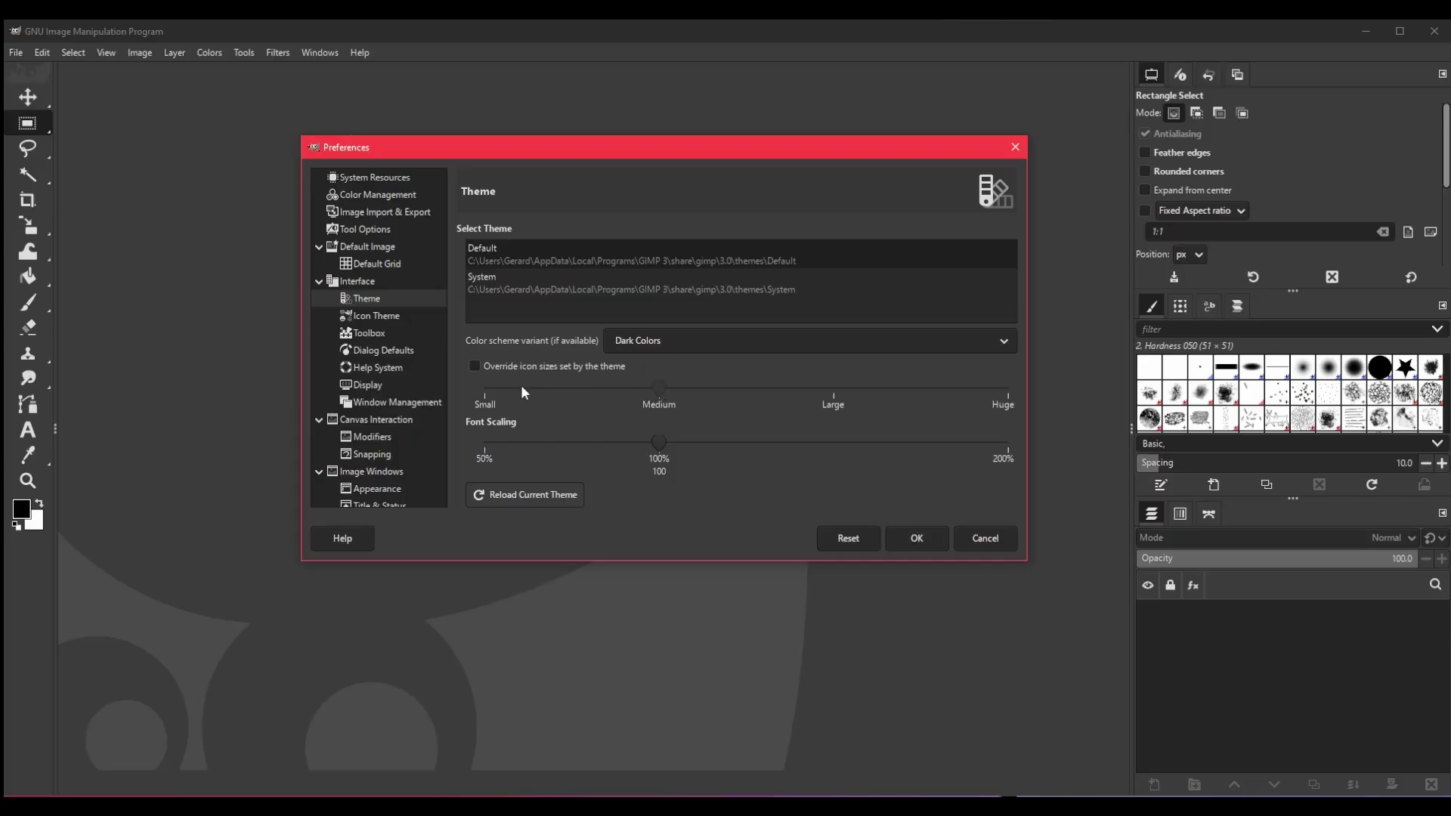
- Override the theme's icon sizes with Large, set font scaling to about 123%, and accept the preferences
click(474, 365)
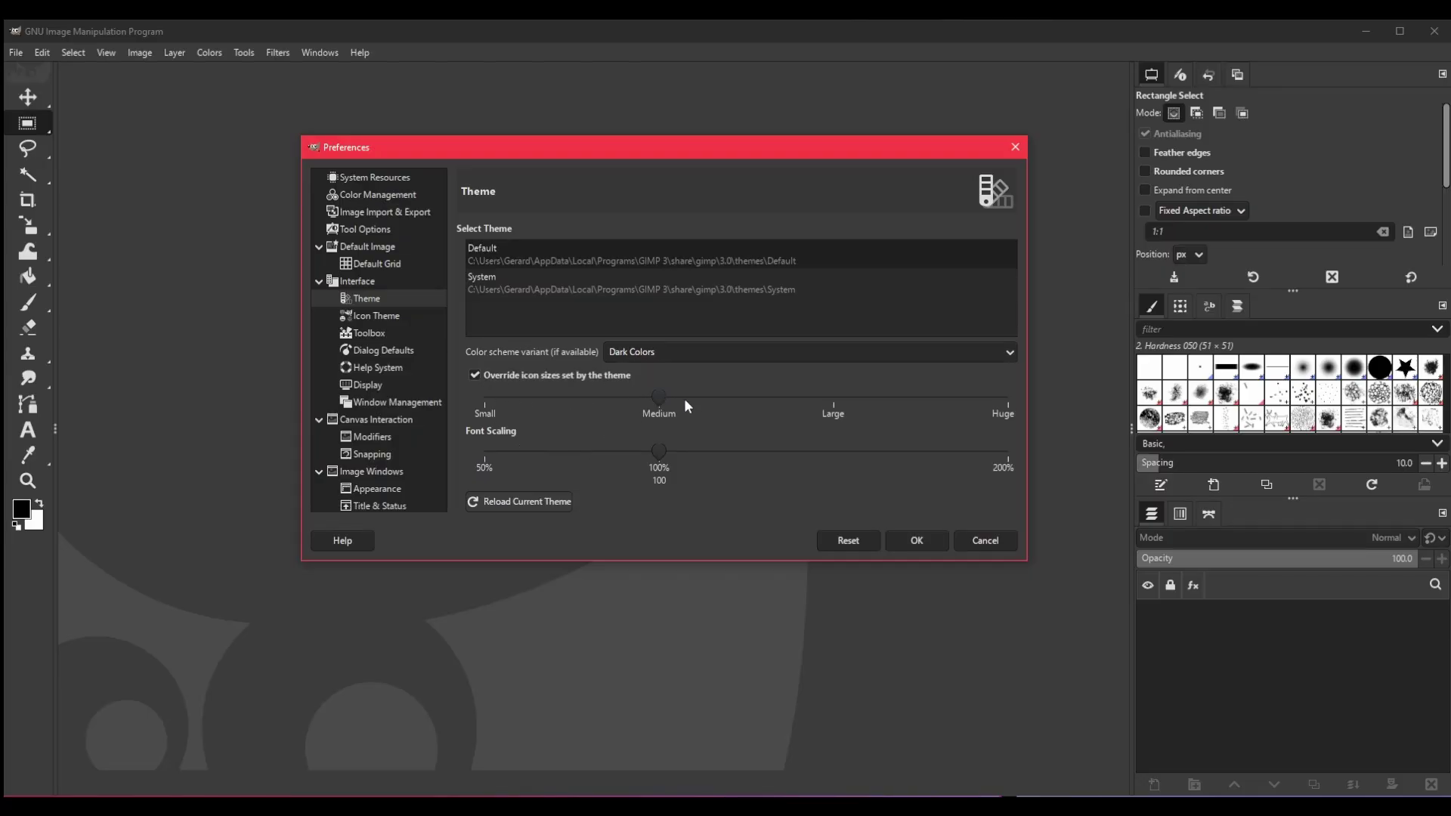
click(833, 398)
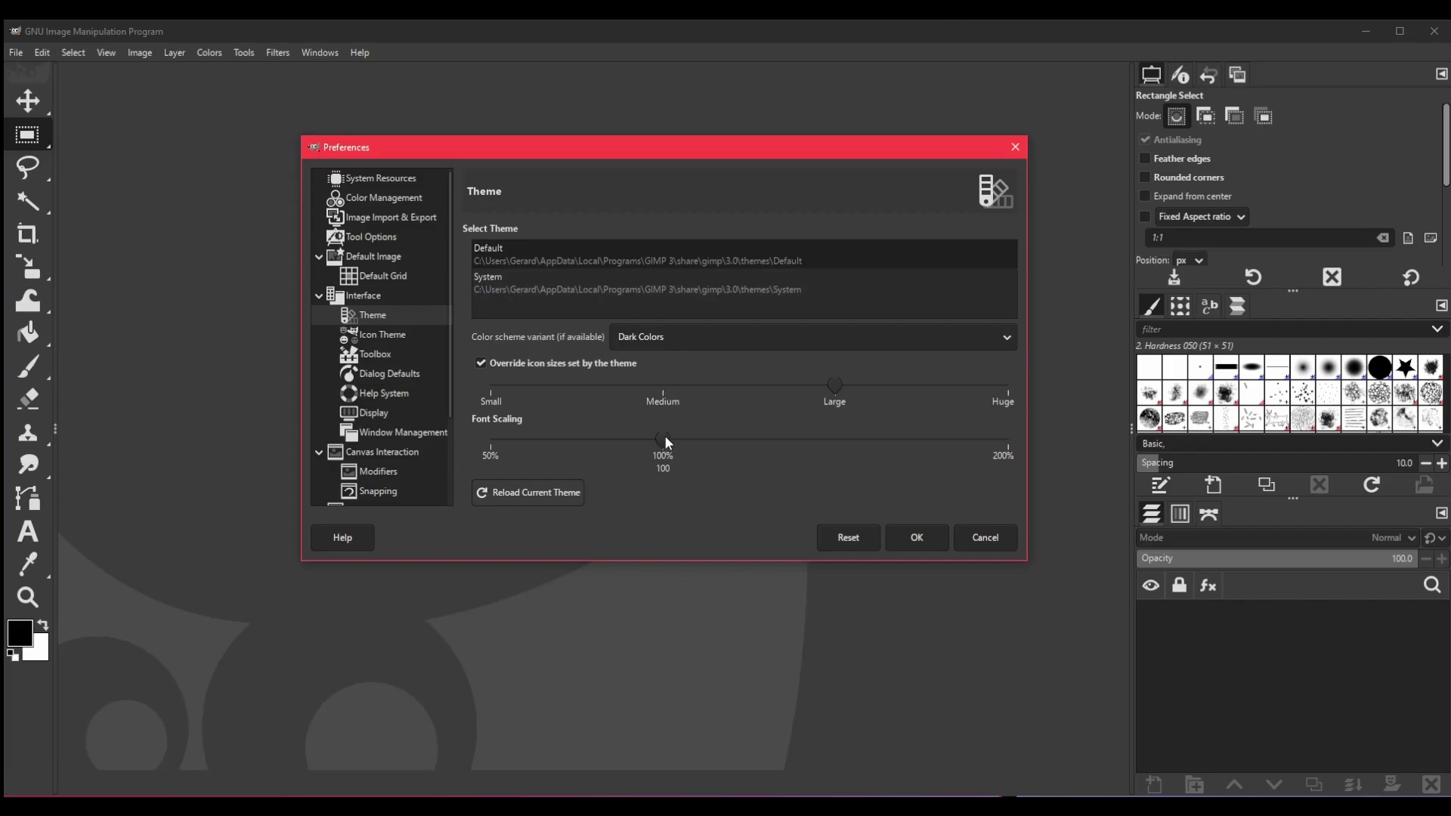
drag(722, 438, 760, 438)
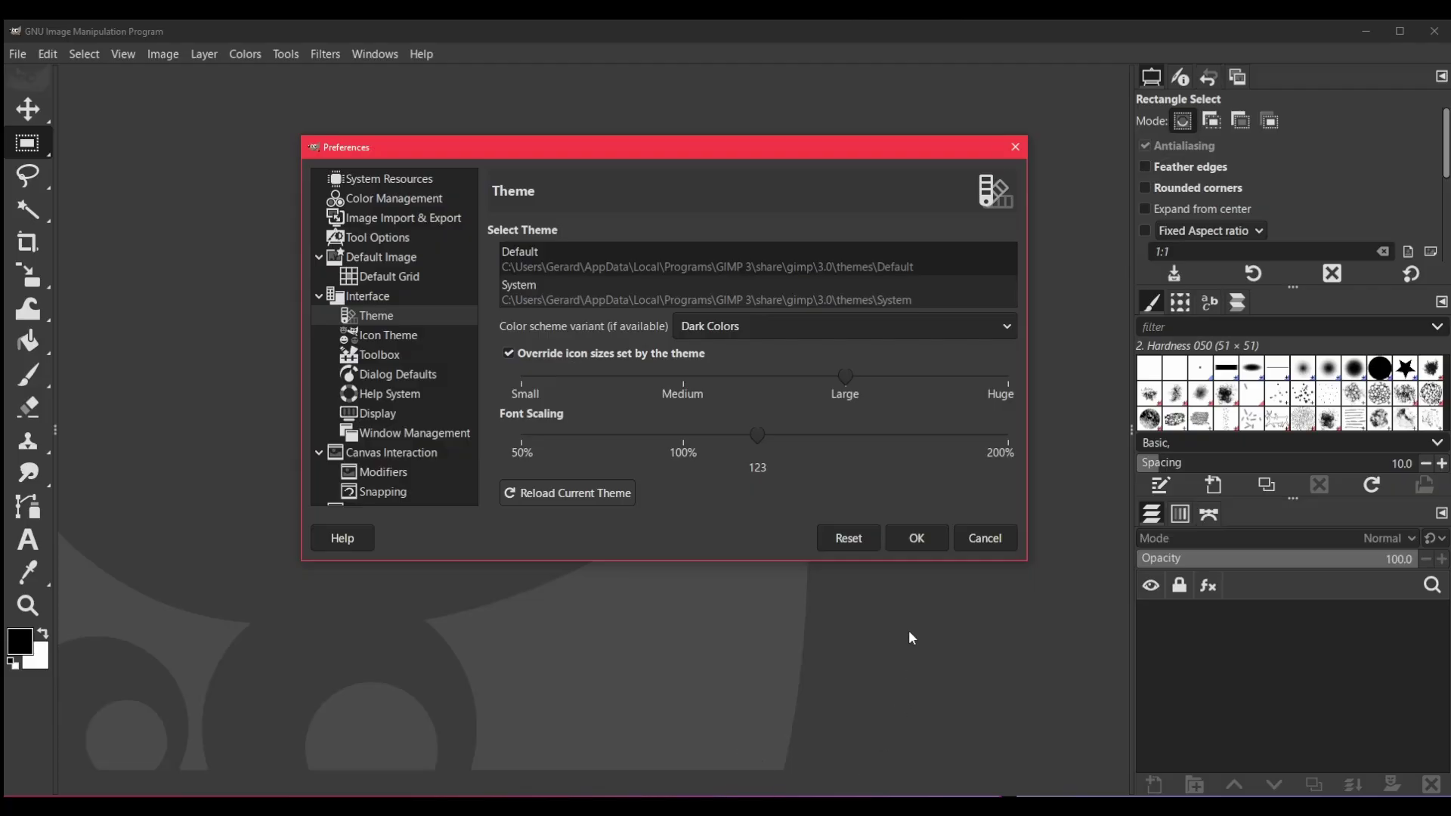
click(916, 535)
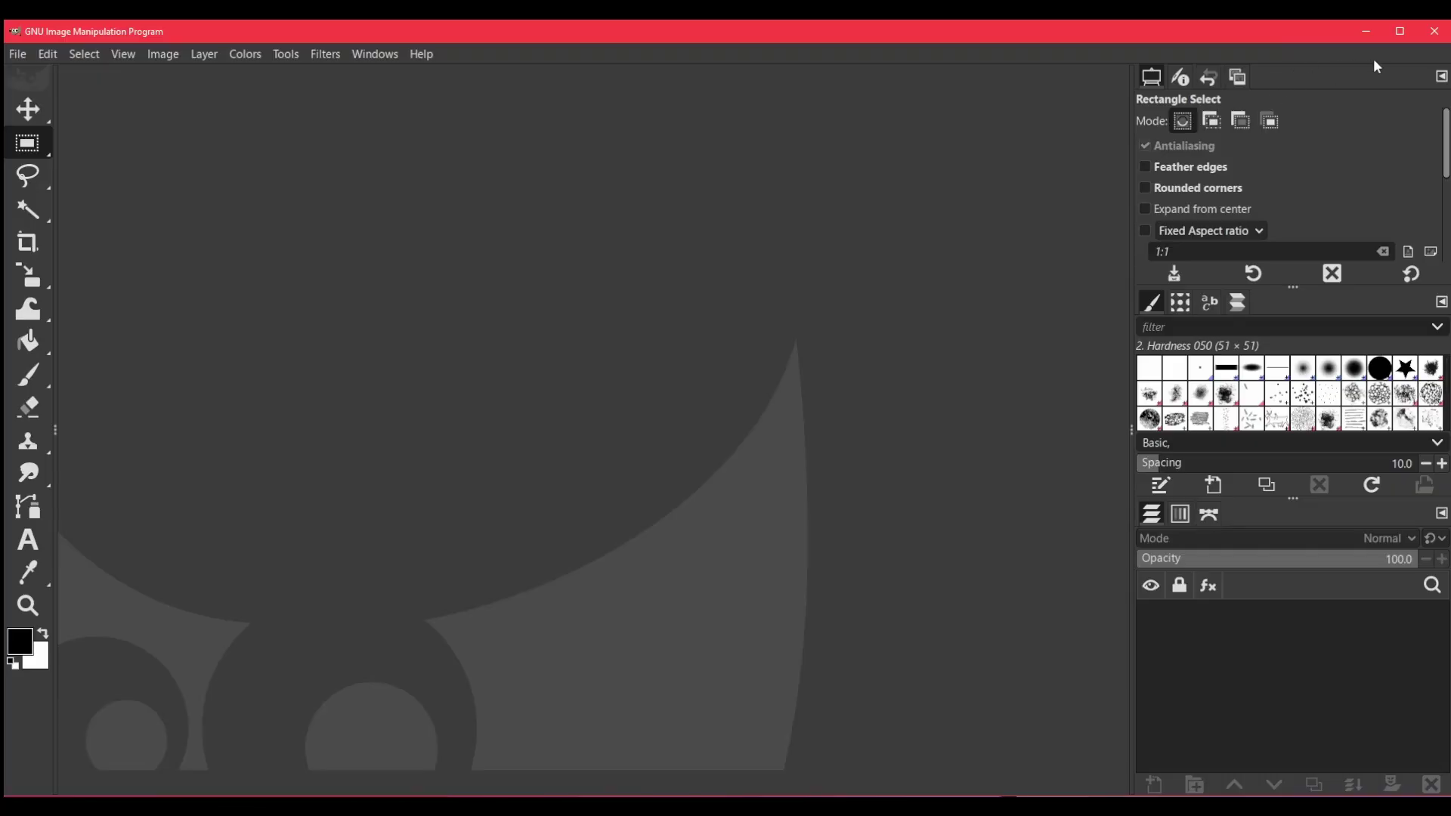
- Add a Colormap tab to the dock group holding Tool Options
click(1442, 79)
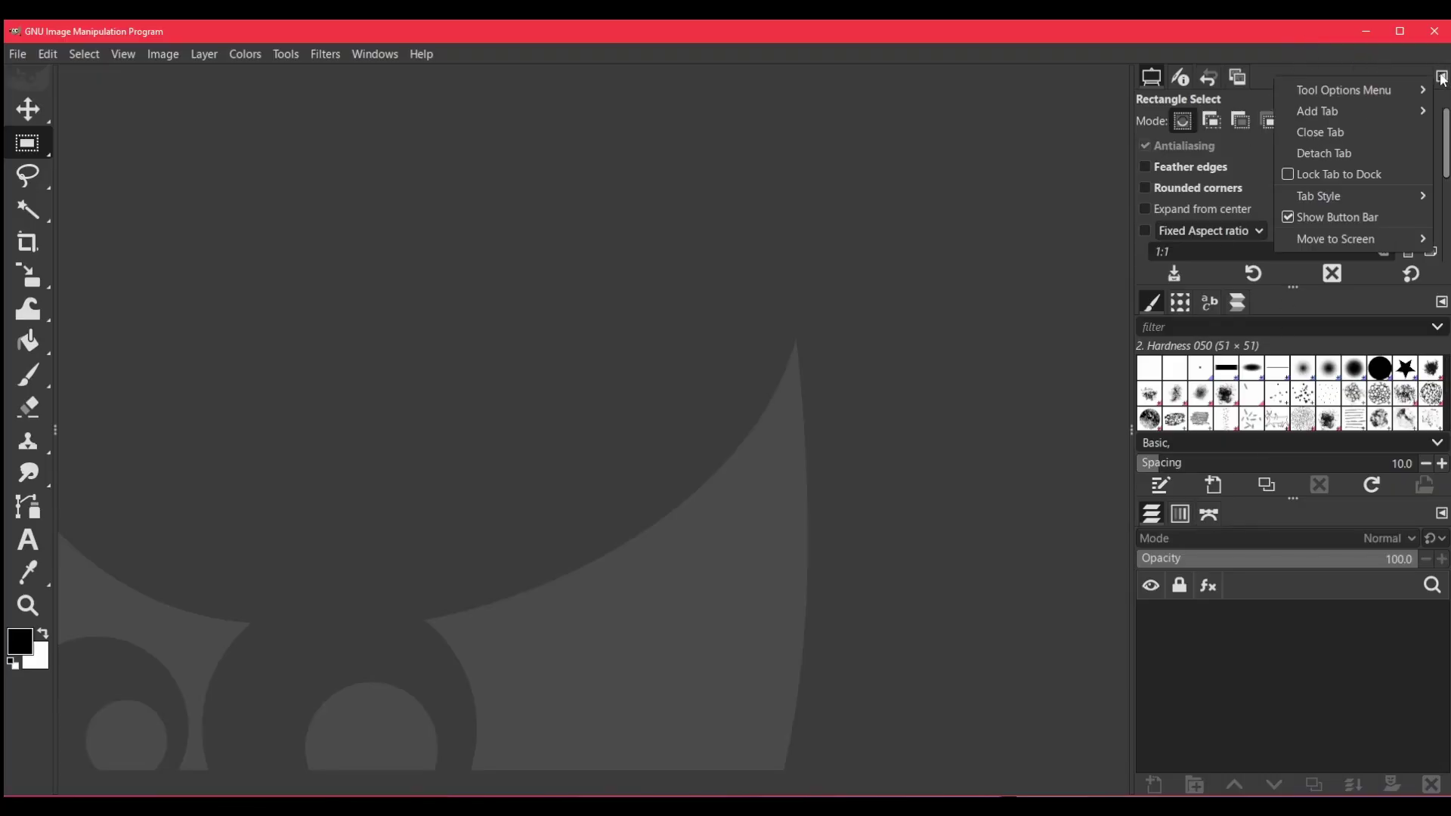
mouse_move(1420, 114)
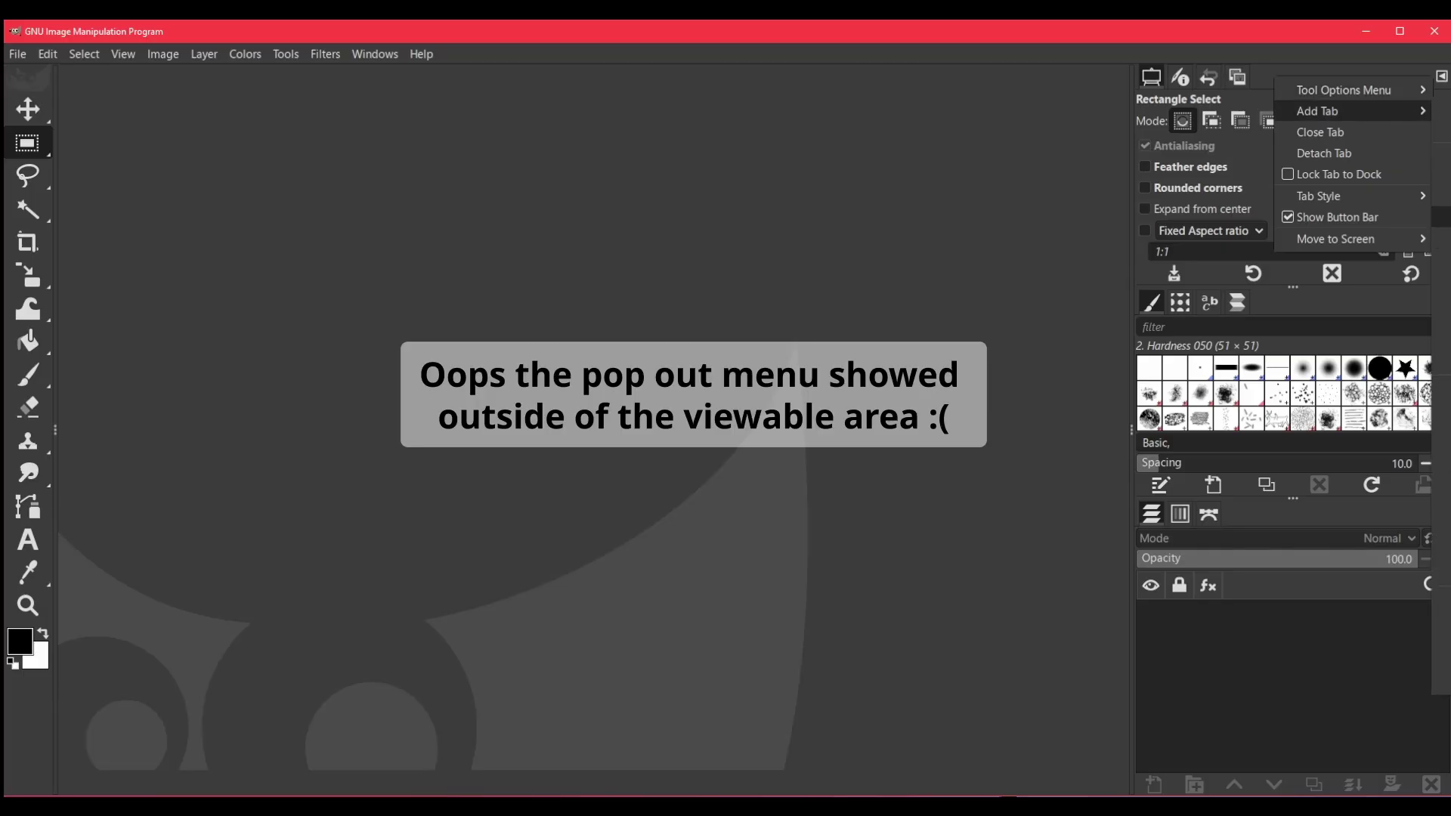
click(1444, 217)
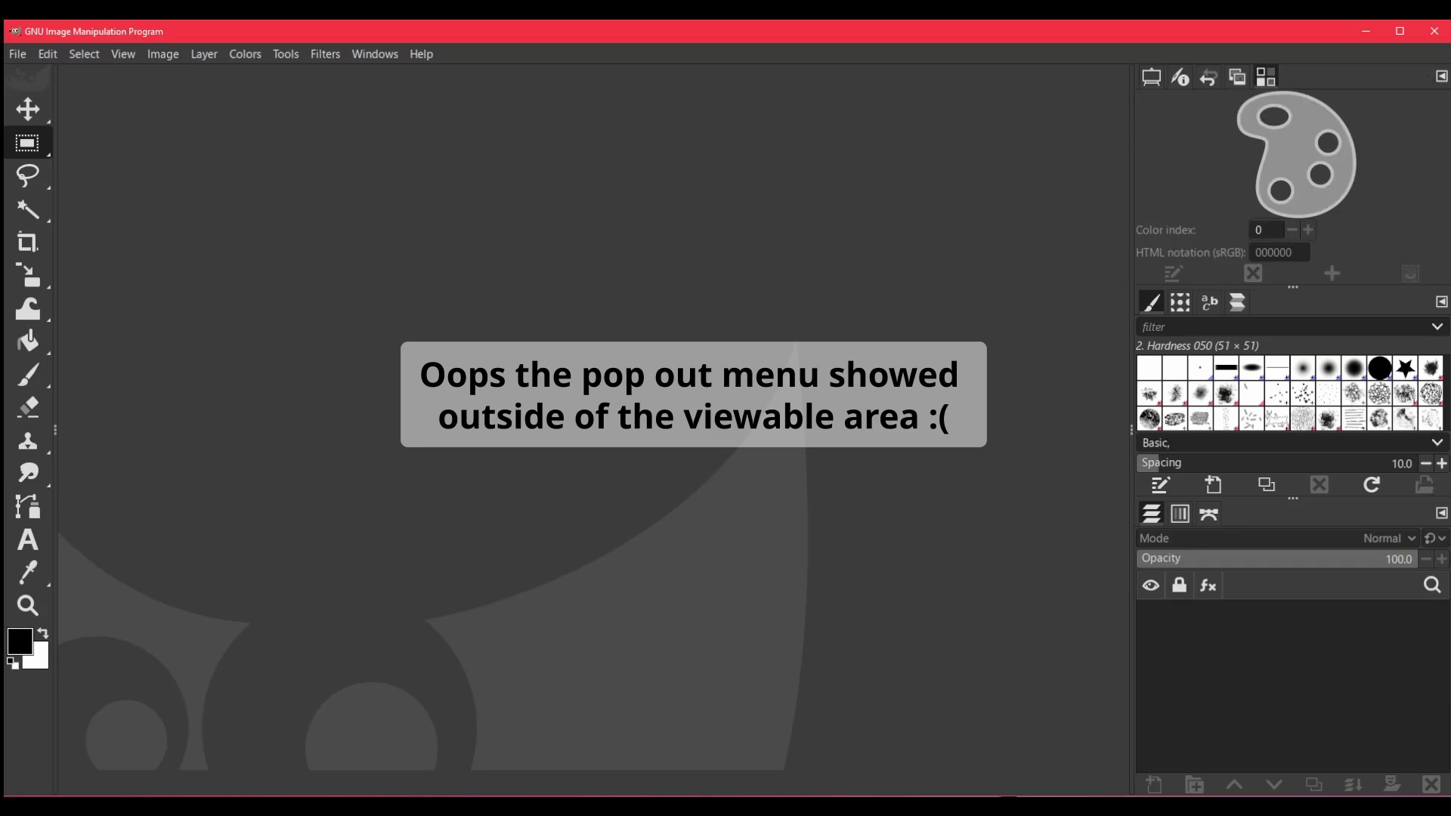
- Add a foreground/background color tab to the Tool Options group and shift the dock dividers down for more room
click(1441, 76)
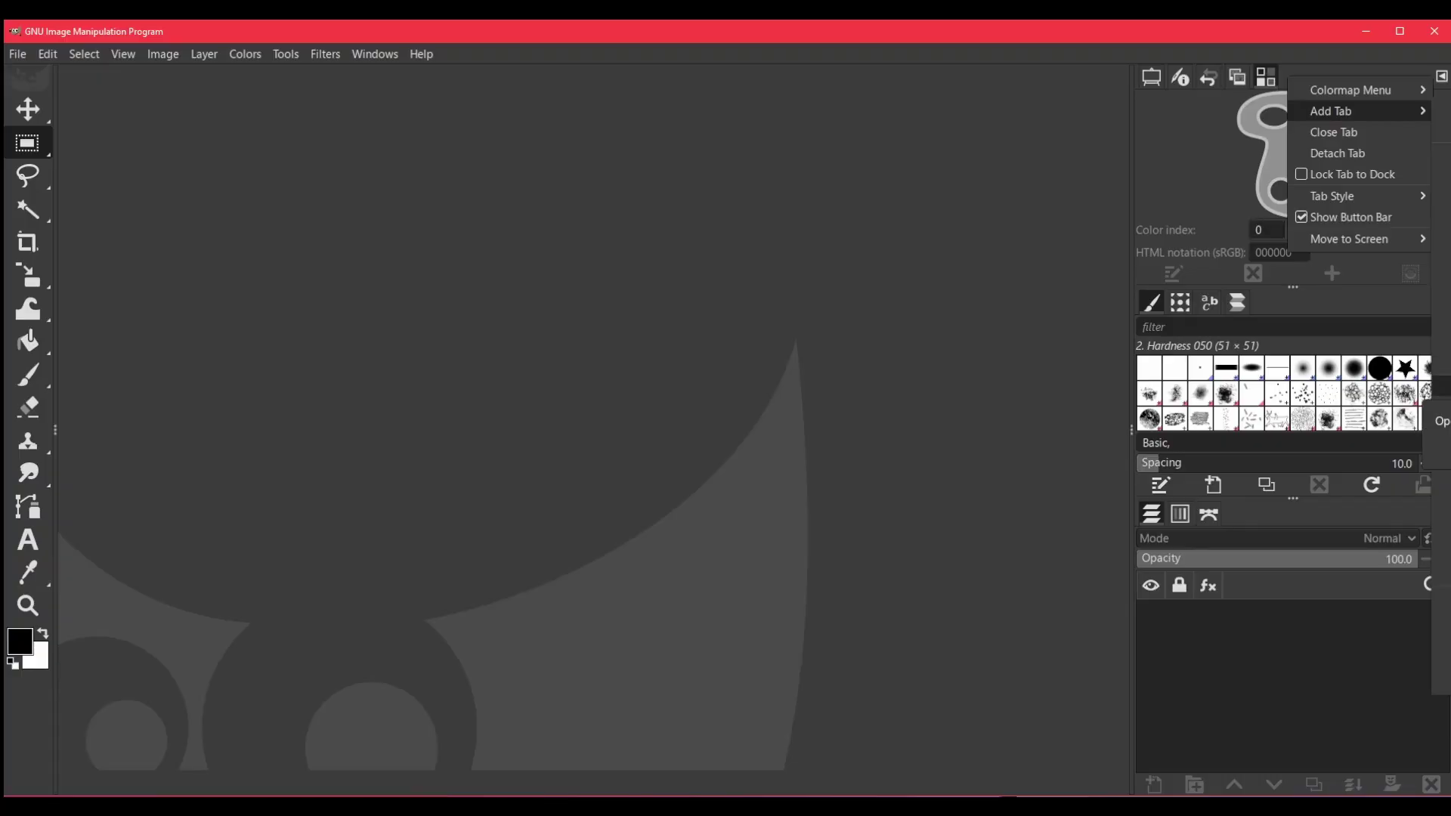
click(1443, 386)
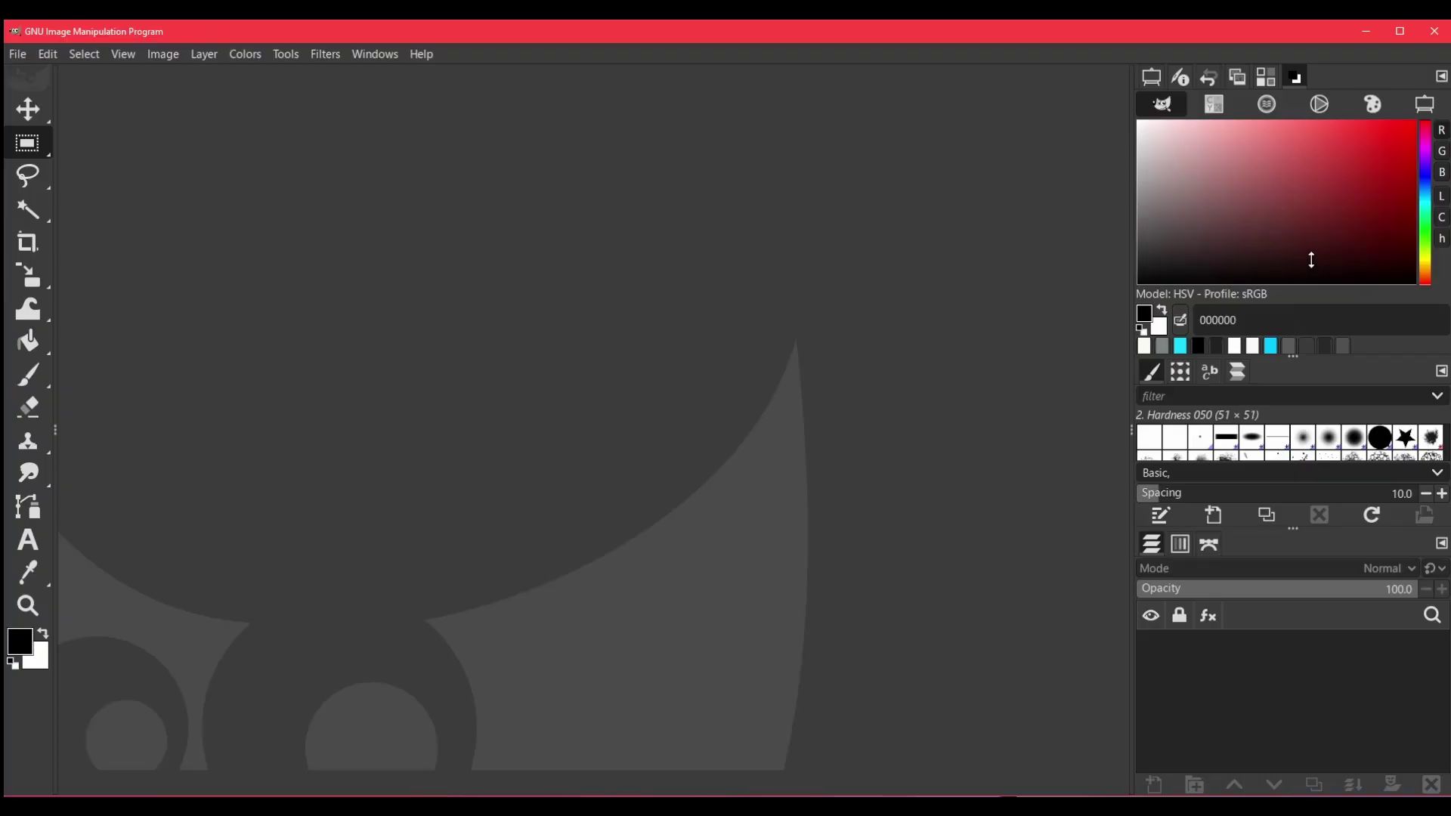
mouse_move(1294, 529)
mouse_down()
mouse_move(1310, 521)
mouse_move(1314, 467)
mouse_move(1303, 594)
mouse_up()
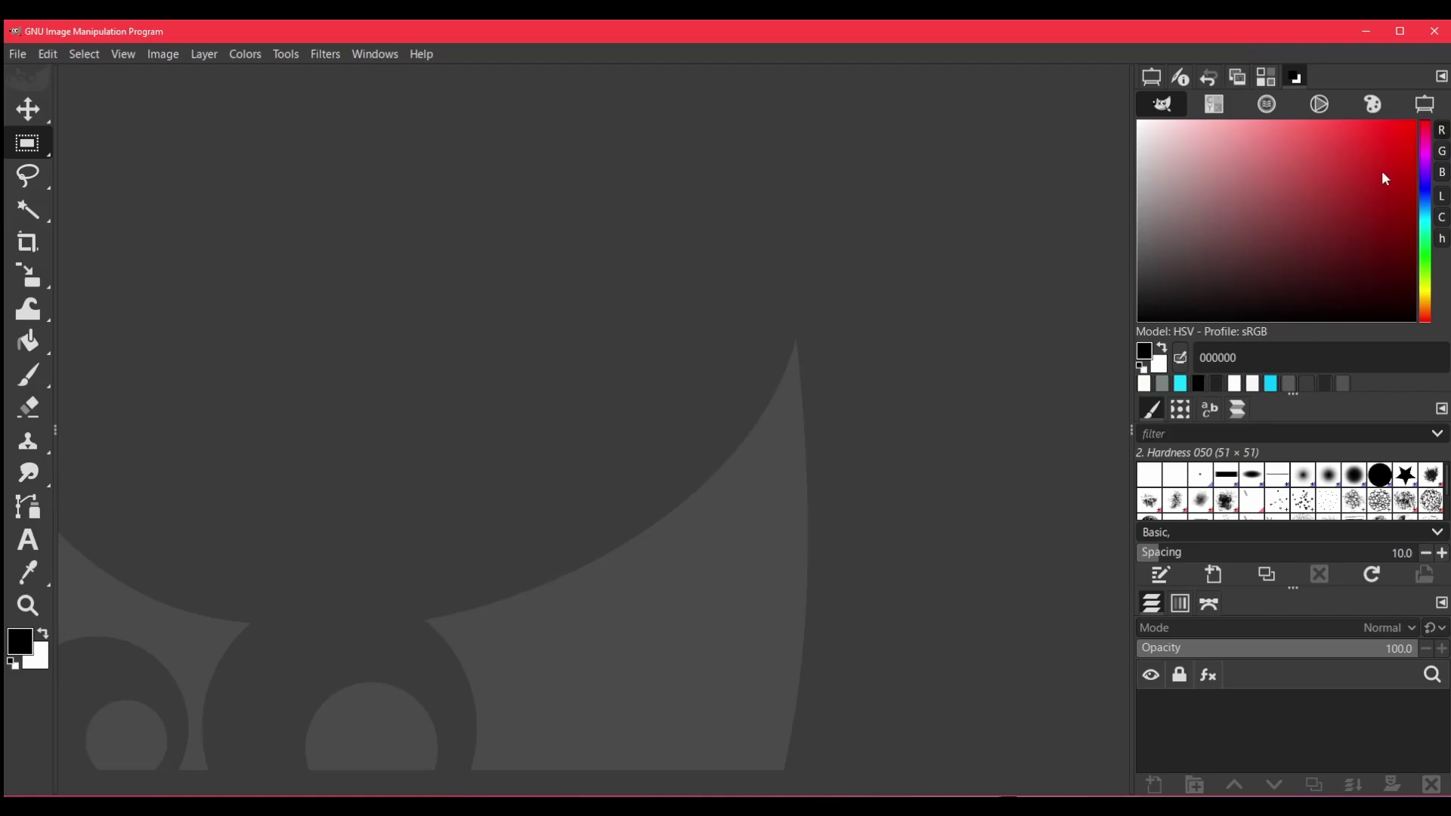
- Close the Colormap tab in the Tool Options dock group
click(1268, 77)
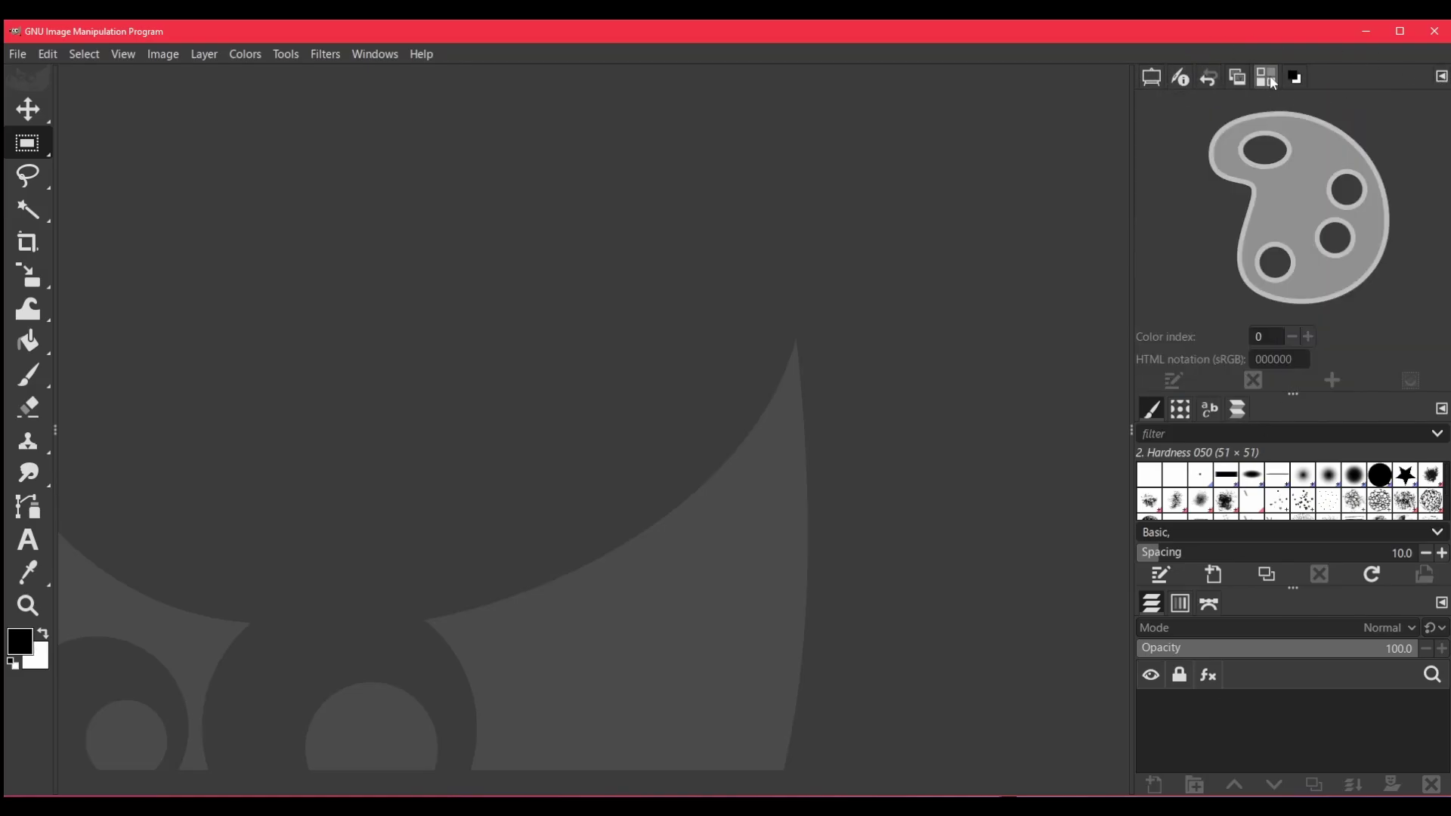
click(1443, 79)
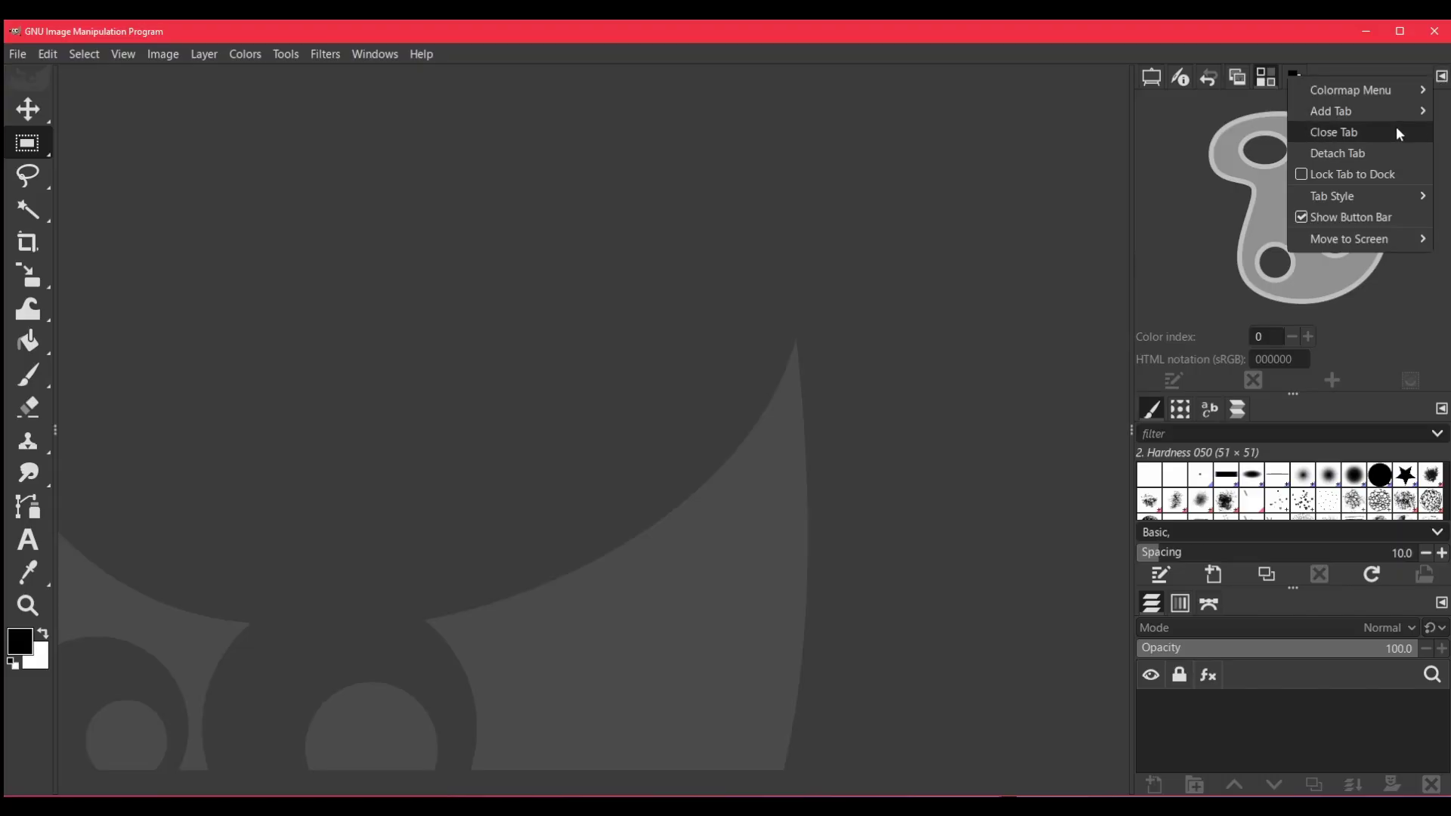
click(1374, 130)
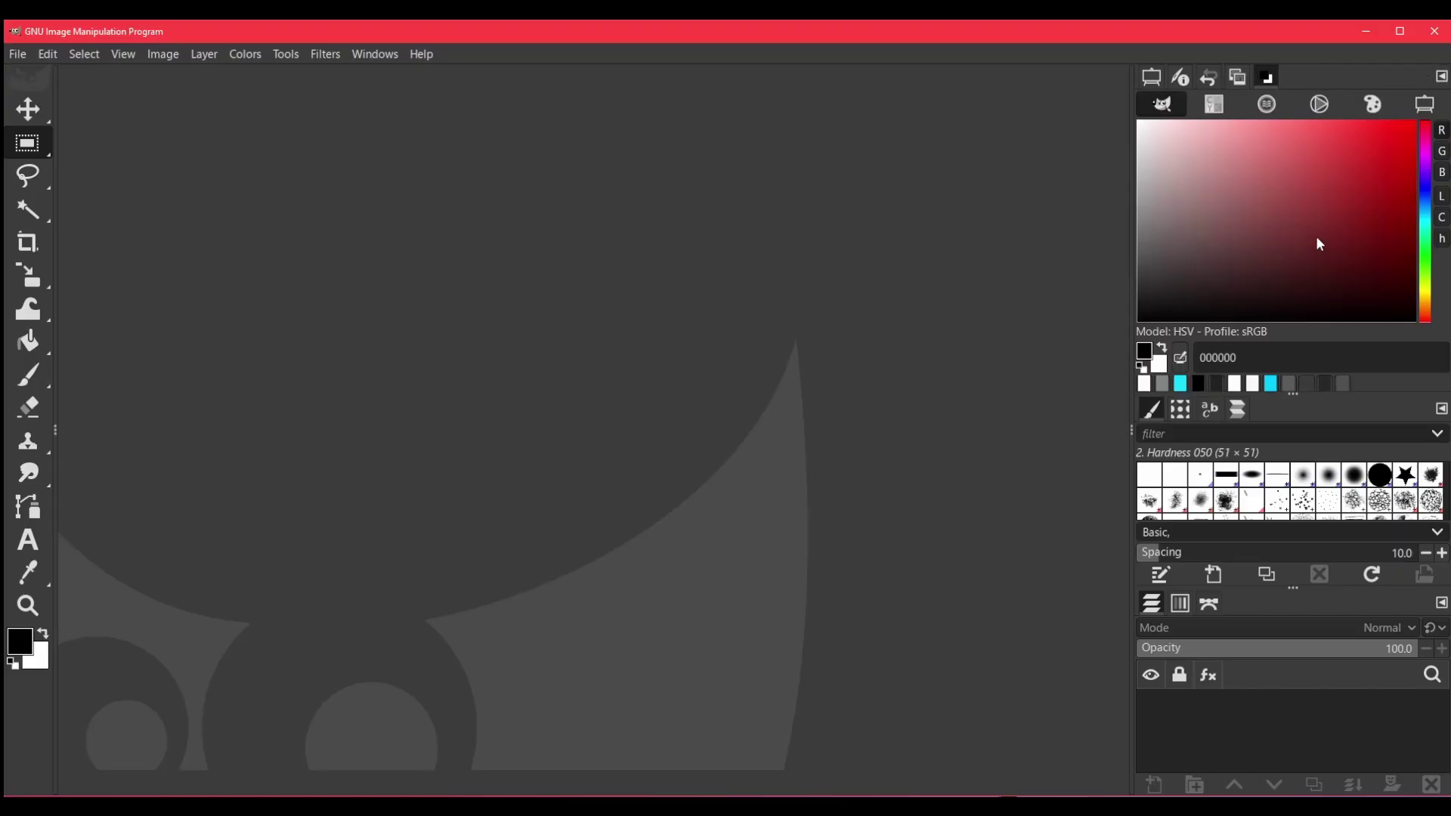